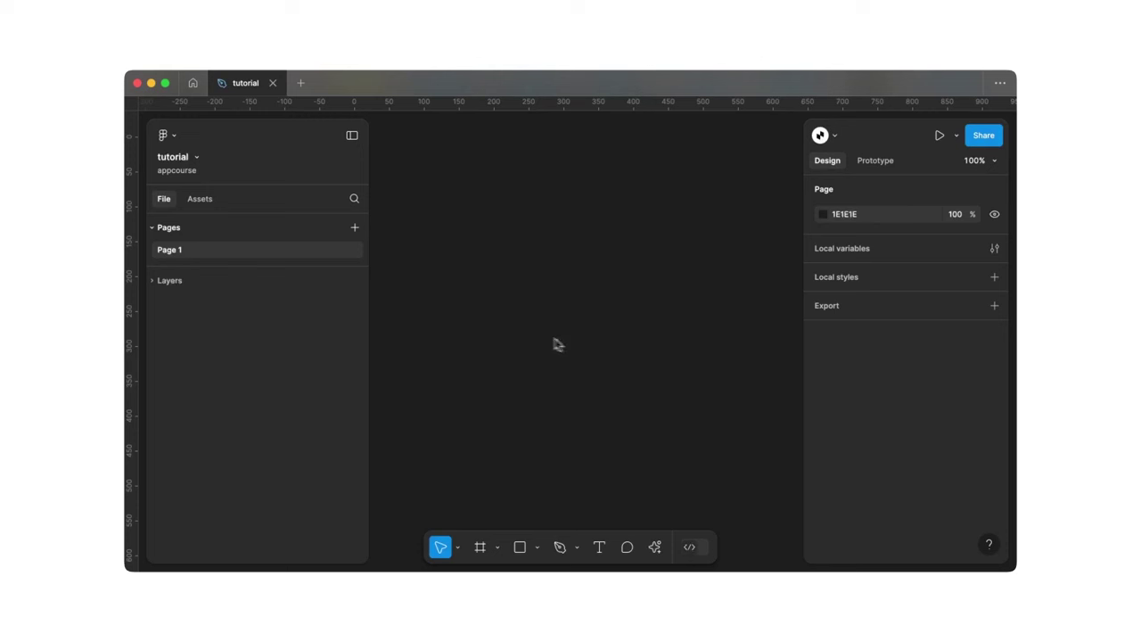
Add the Material 3 Design Kit library to the file from the premade UI kits in the assets.
{"action": "left_click", "coordinate": [202, 200]}
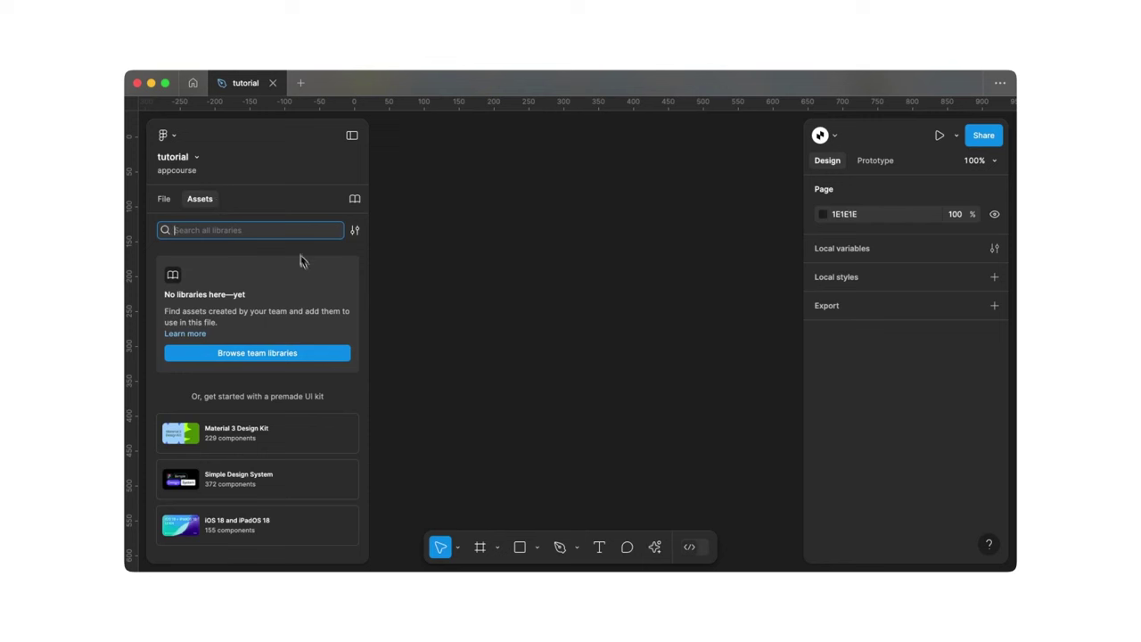
{"action": "mouse_move", "coordinate": [286, 425]}
{"action": "left_click", "coordinate": [345, 437]}
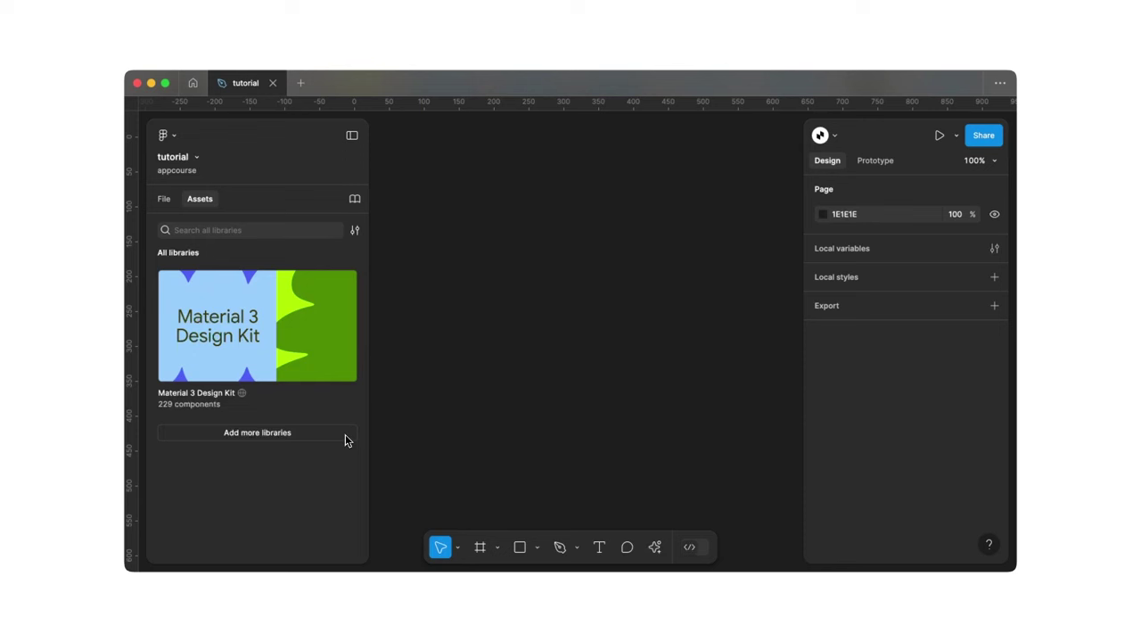
Search the Material 3 Design Kit for "keyb" and place its Keyboard component on the canvas.
{"action": "left_click", "coordinate": [261, 323]}
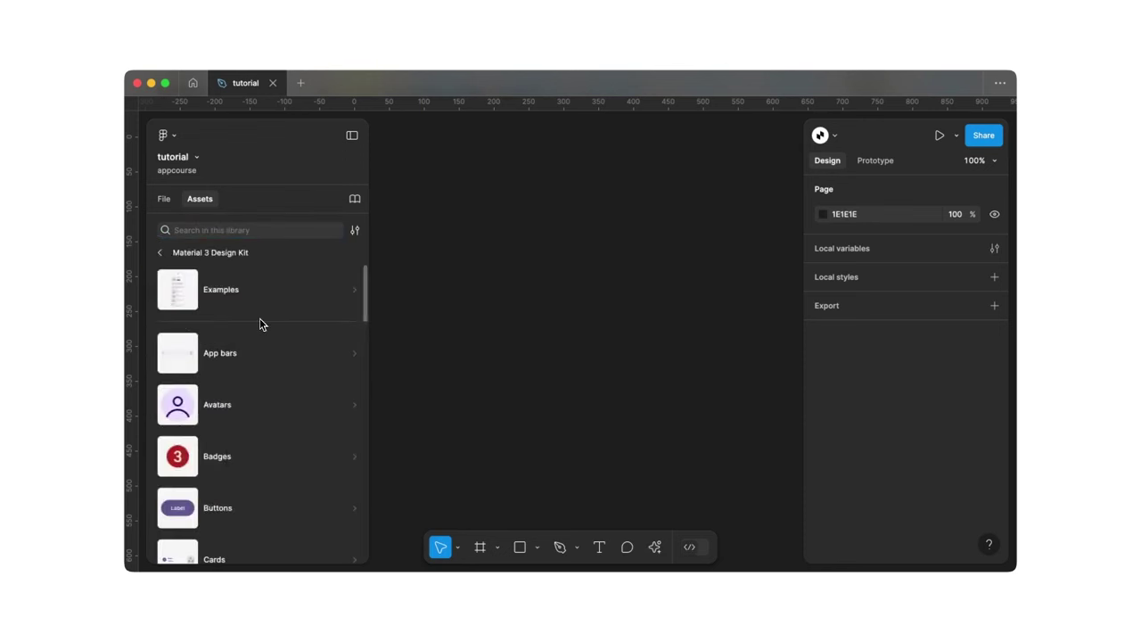
{"action": "scroll", "coordinate": [256, 347], "scroll_direction": "down", "scroll_amount": 6}
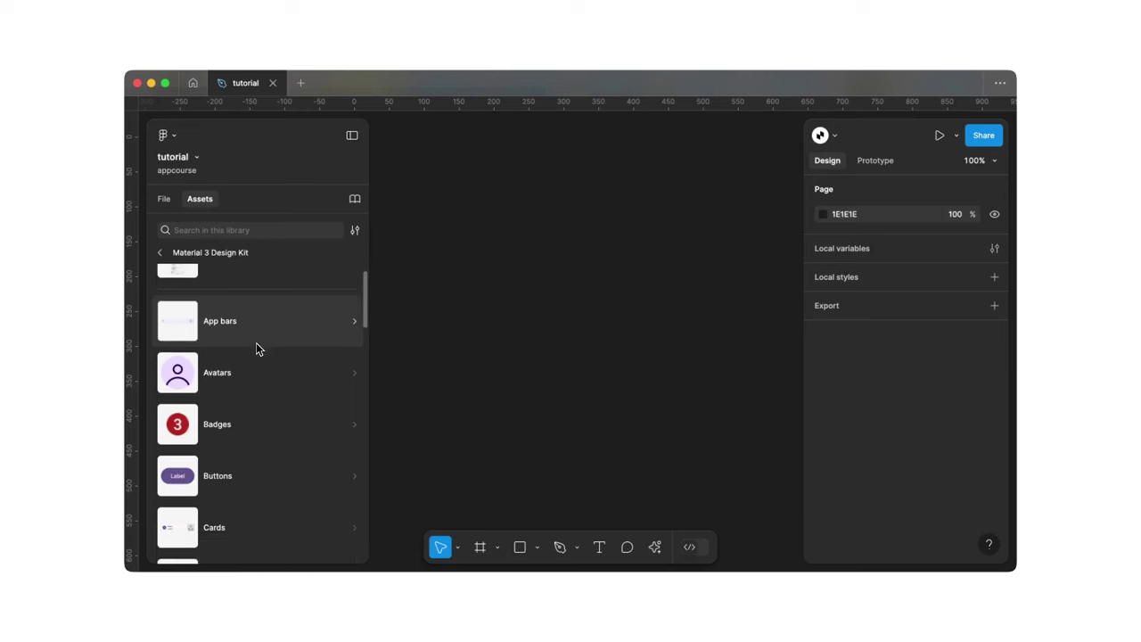
{"action": "scroll", "coordinate": [256, 348], "scroll_direction": "down", "scroll_amount": 6}
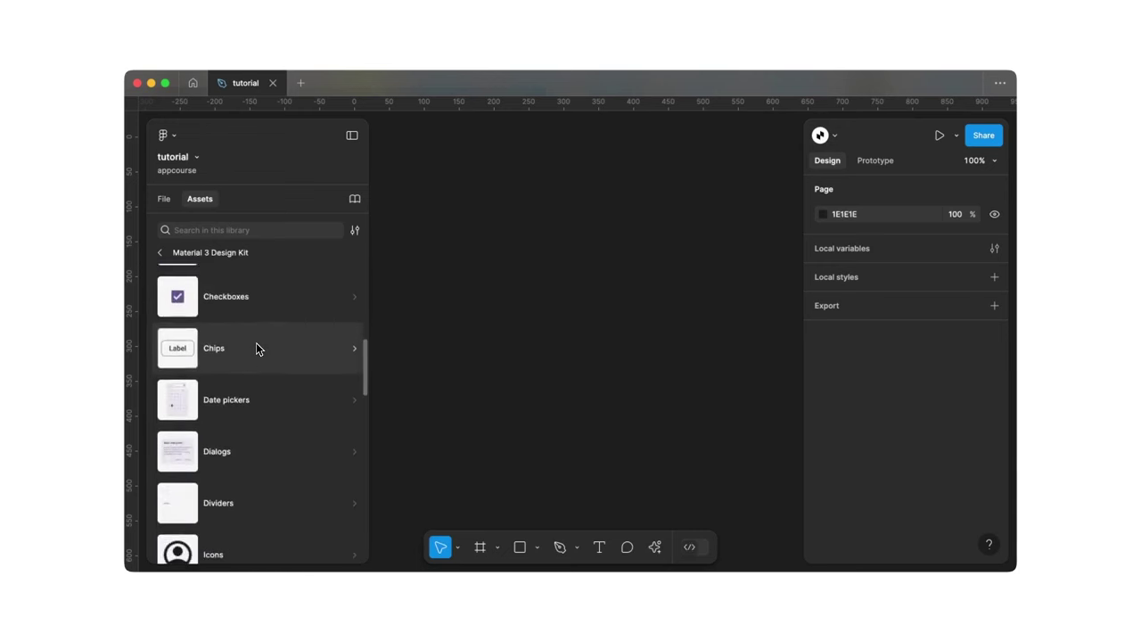
{"action": "scroll", "coordinate": [255, 348], "scroll_direction": "down", "scroll_amount": 6}
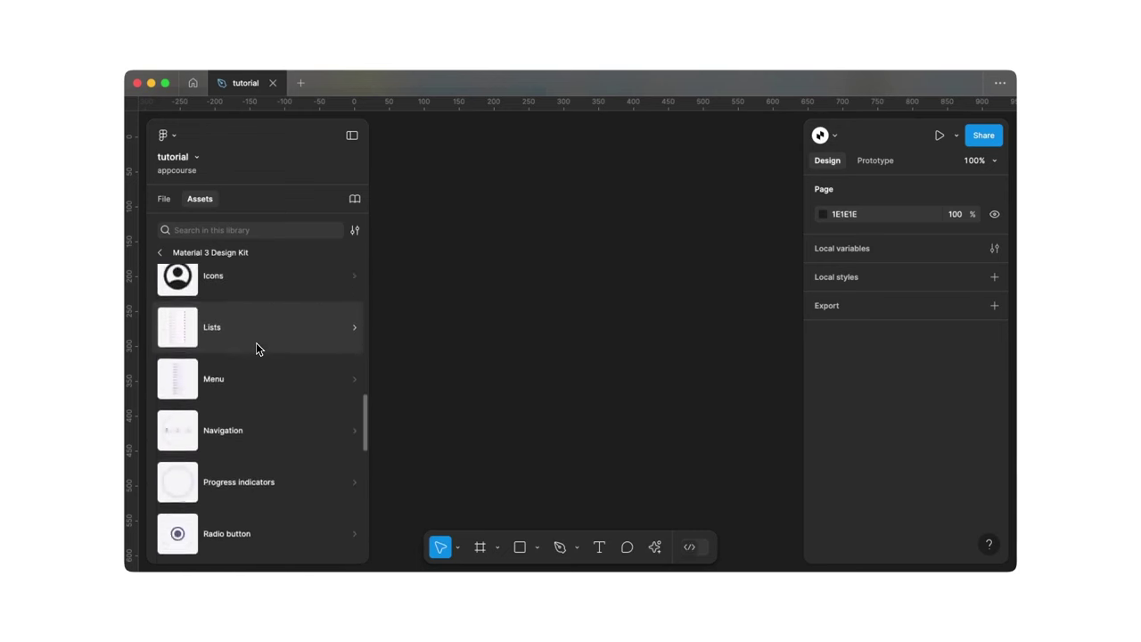
{"action": "scroll", "coordinate": [256, 348], "scroll_direction": "down", "scroll_amount": 5}
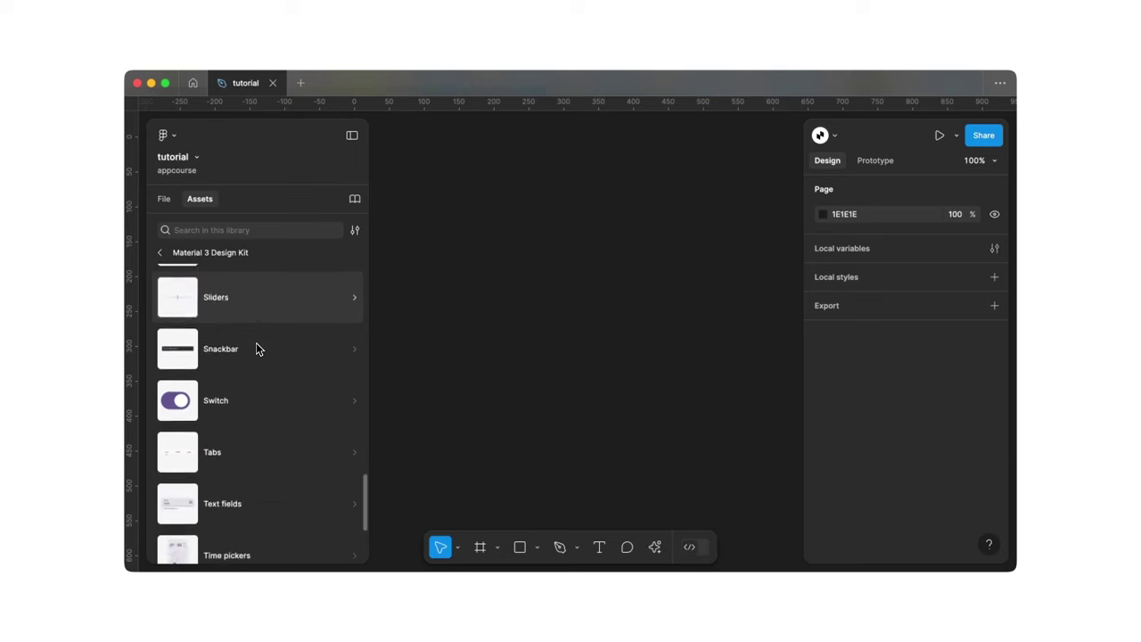
{"action": "scroll", "coordinate": [256, 342], "scroll_direction": "up", "scroll_amount": 10}
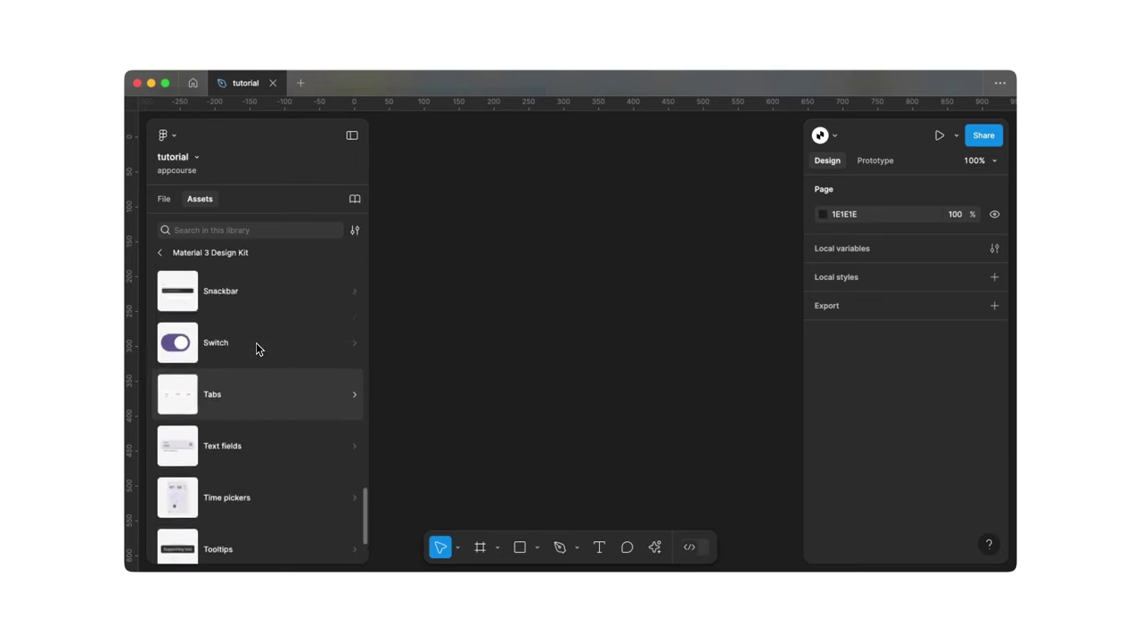
{"action": "left_click", "coordinate": [255, 230]}
{"action": "type", "text": "keyboa"}
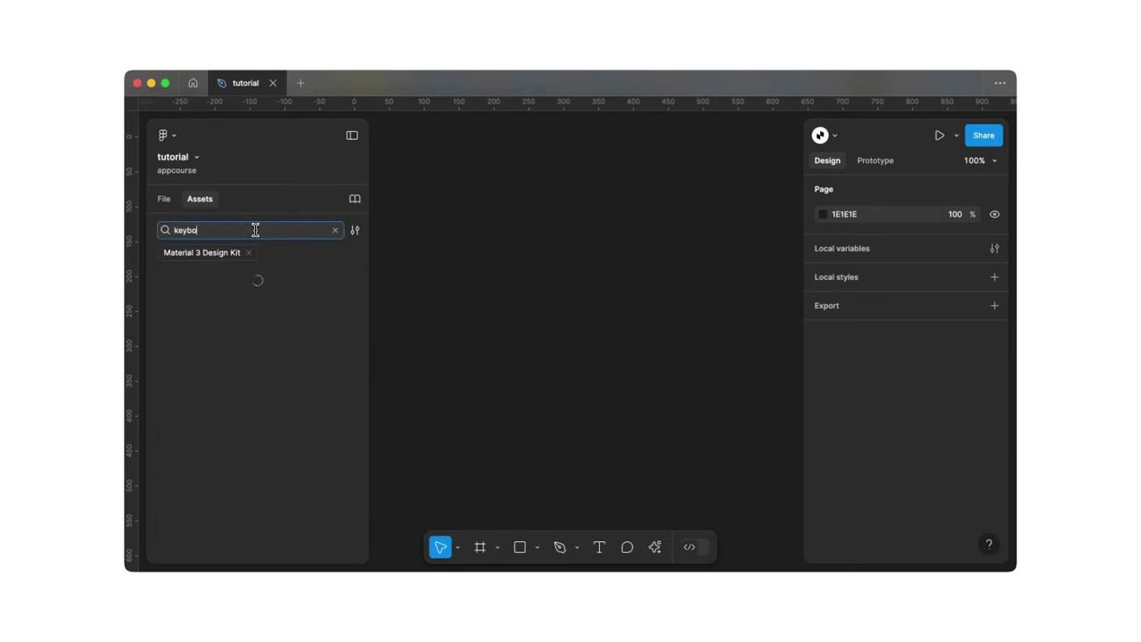
{"action": "key", "text": "BackSpace"}
{"action": "key", "text": "BackSpace"}
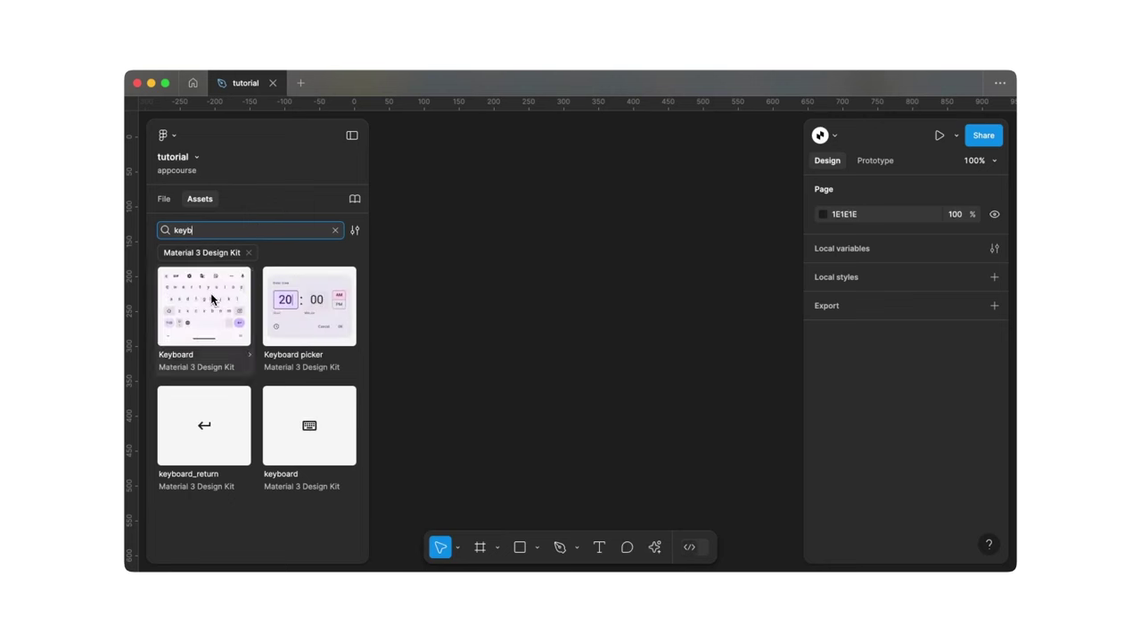
{"action": "left_click_drag", "start_coordinate": [213, 298], "coordinate": [627, 341]}
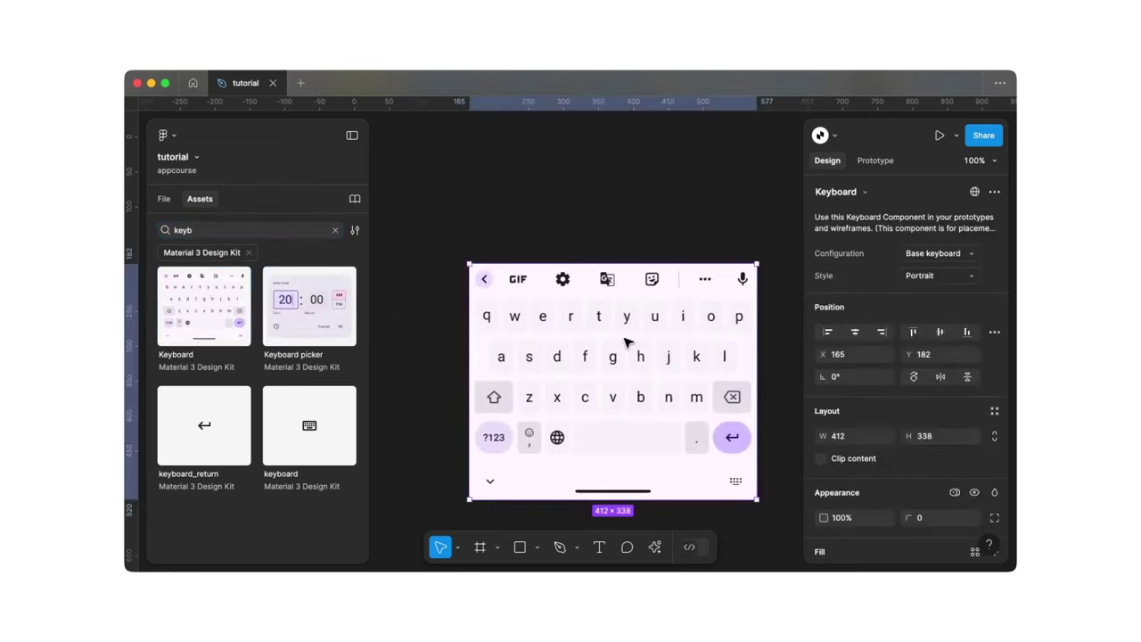
{"action": "scroll", "coordinate": [626, 342], "scroll_direction": "down", "scroll_amount": 3}
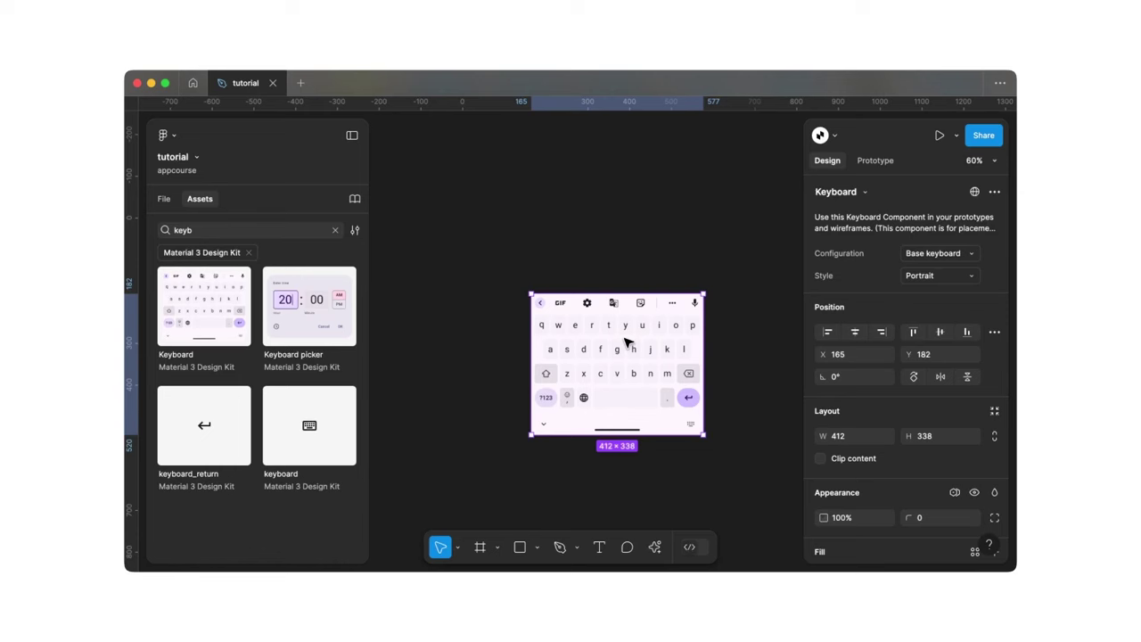
{"action": "scroll", "coordinate": [627, 341], "scroll_direction": "right", "scroll_amount": 2}
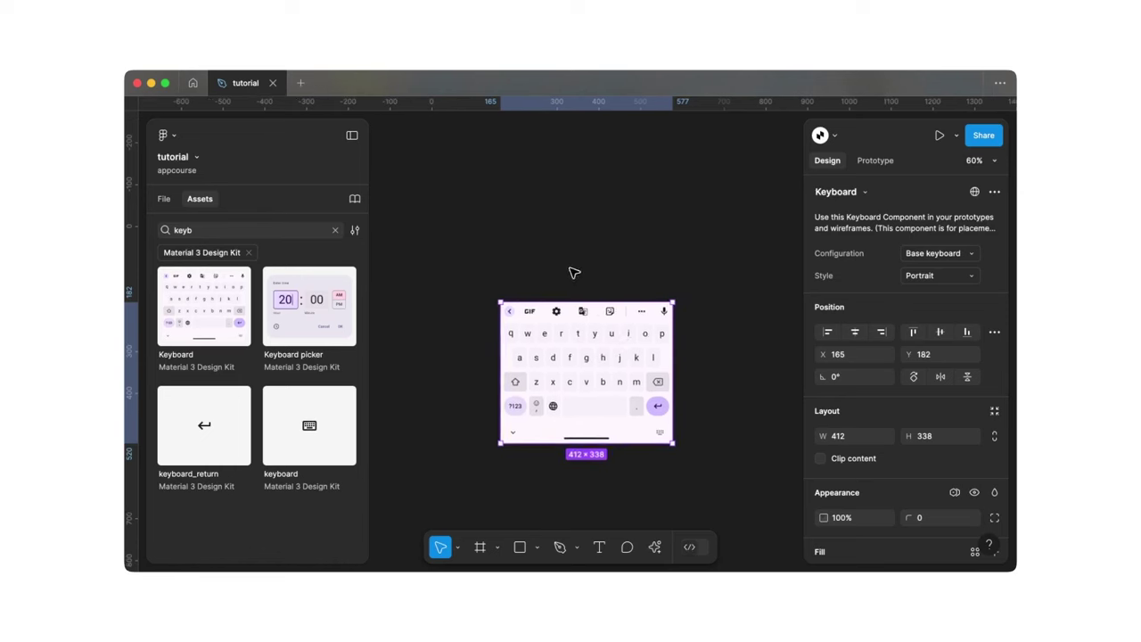
Clear the asset search, find "ios" among the available libraries and add the iOS 18 and iPadOS 18 kit to the file.
{"action": "left_click", "coordinate": [335, 232]}
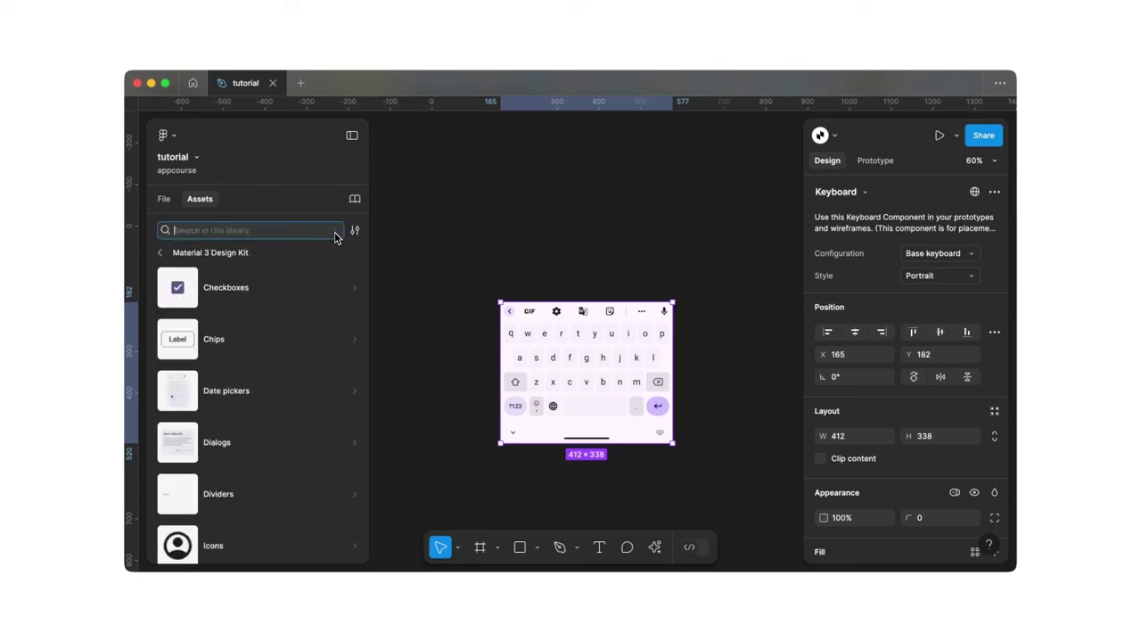
{"action": "left_click", "coordinate": [161, 254]}
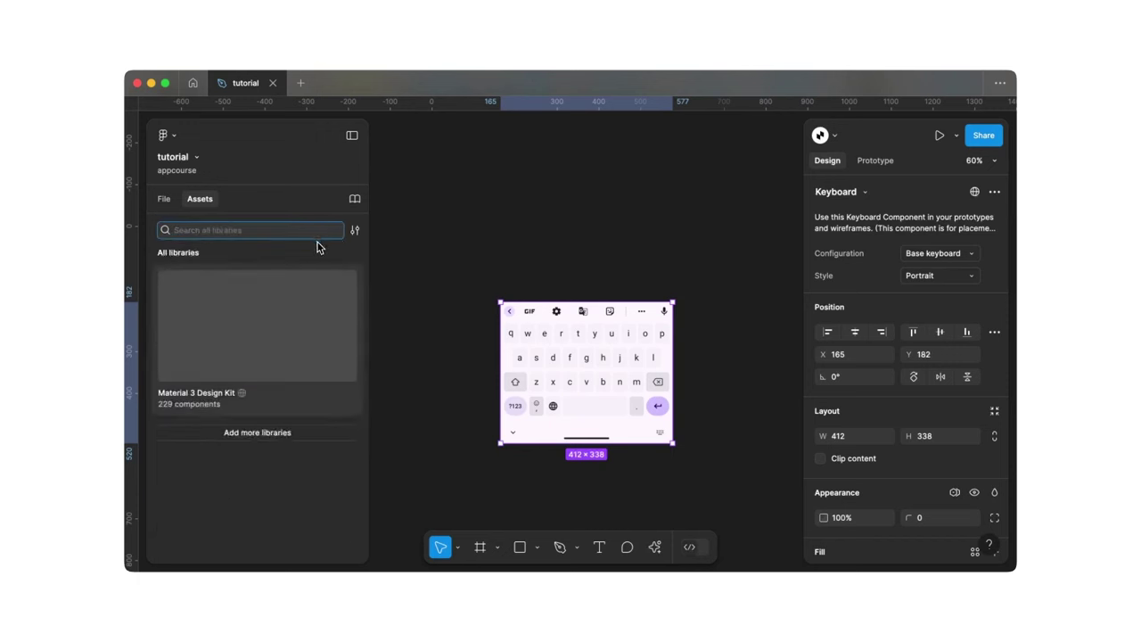
{"action": "left_click", "coordinate": [301, 435]}
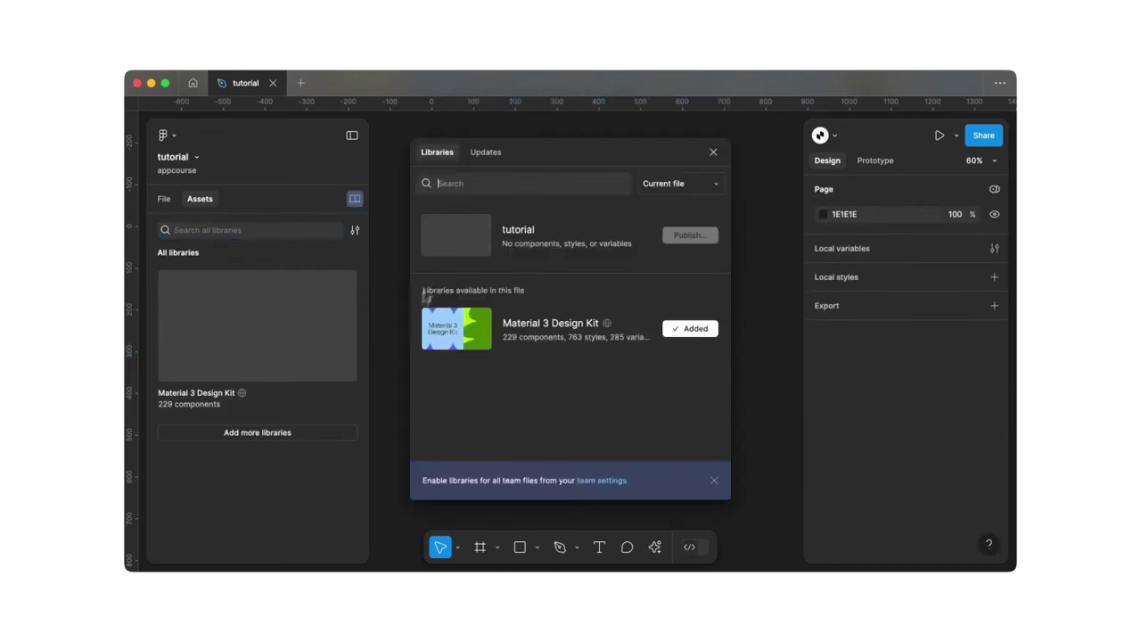
{"action": "left_click", "coordinate": [484, 183]}
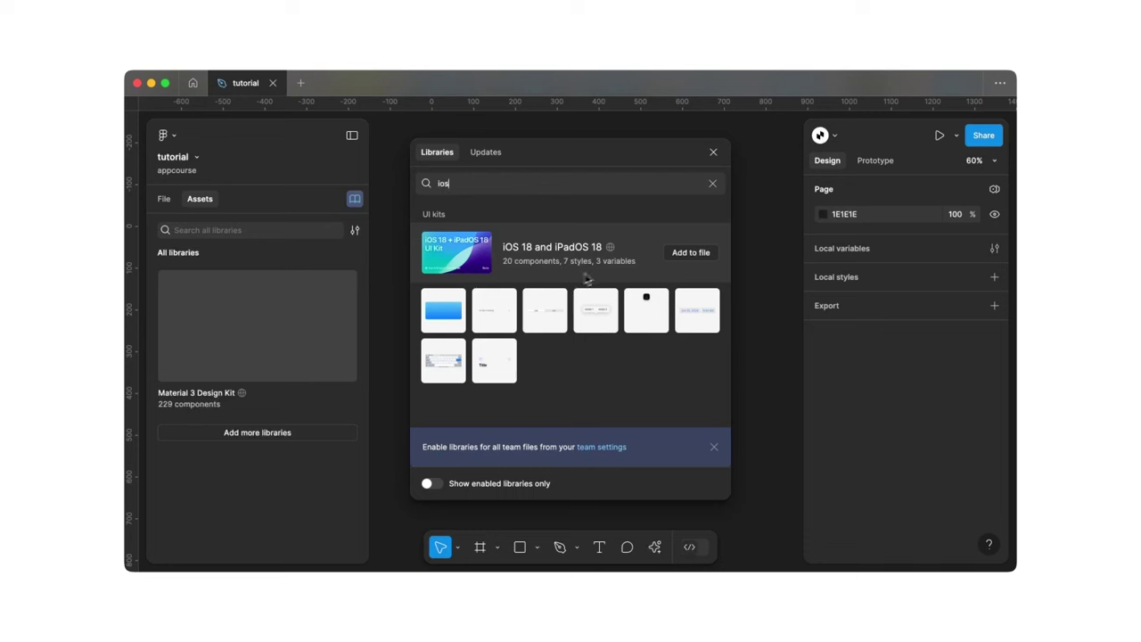
{"action": "left_click", "coordinate": [690, 254]}
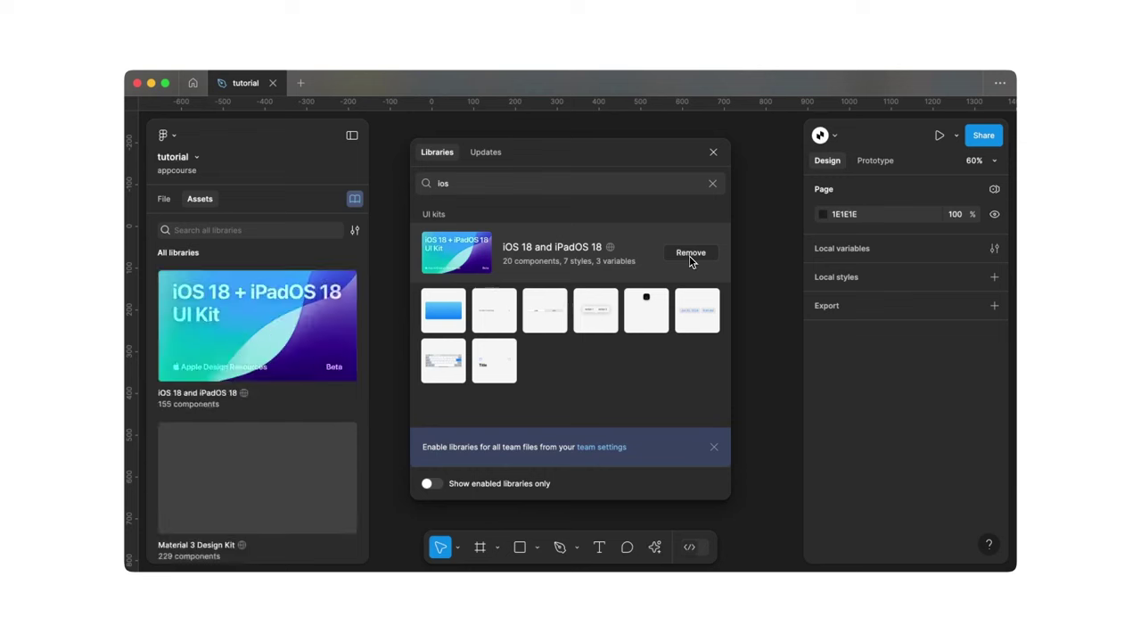
{"action": "left_click", "coordinate": [714, 154]}
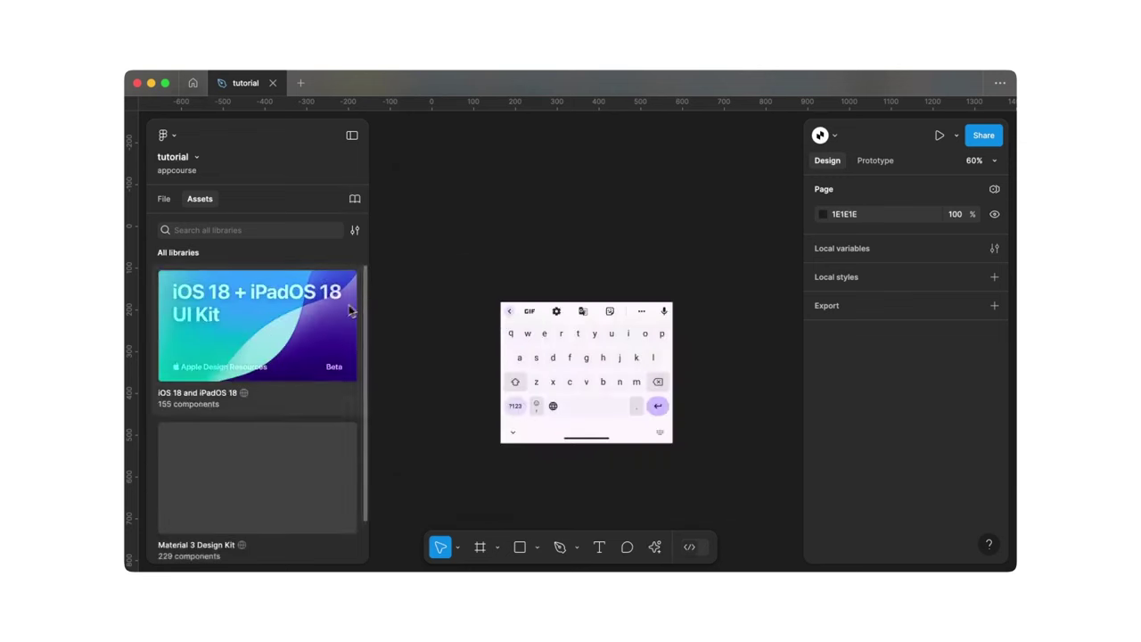
Search the iOS 18 and iPadOS 18 kit for "keyboard" and place the Keyboard - iPhone component to the right of the Material keyboard.
{"action": "left_click", "coordinate": [265, 325]}
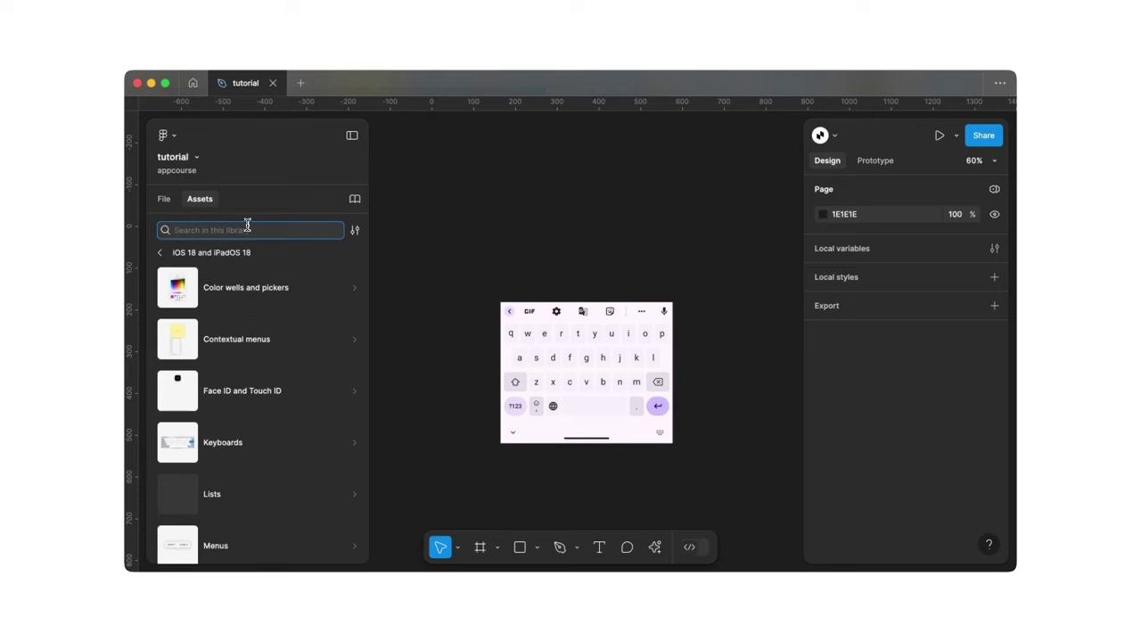
{"action": "type", "text": "keyboard"}
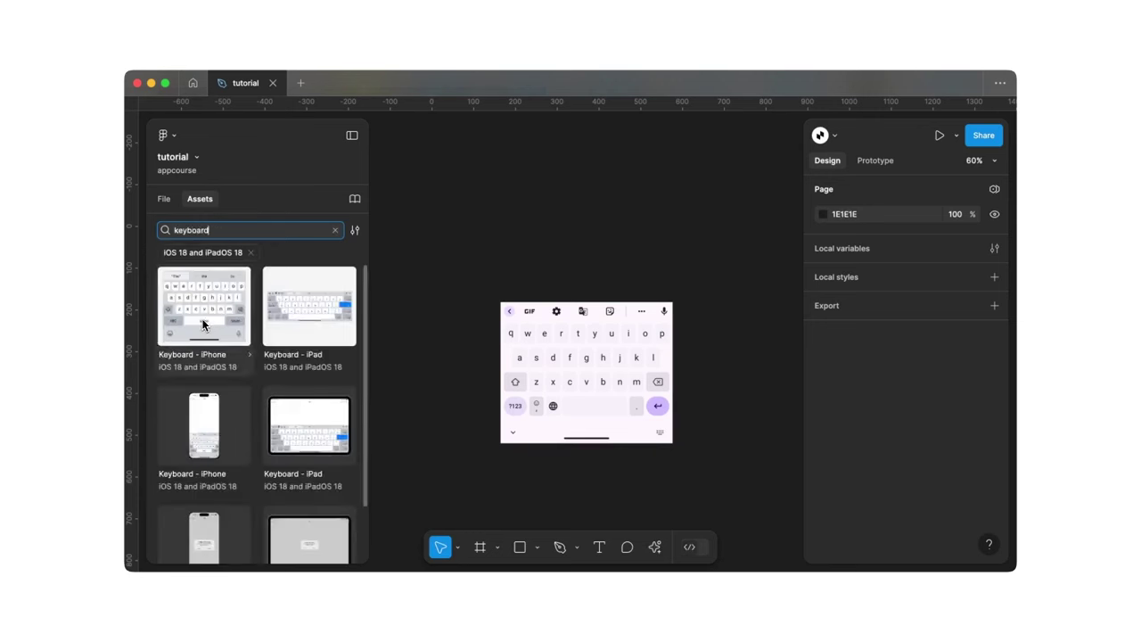
{"action": "left_click_drag", "start_coordinate": [201, 318], "coordinate": [739, 400]}
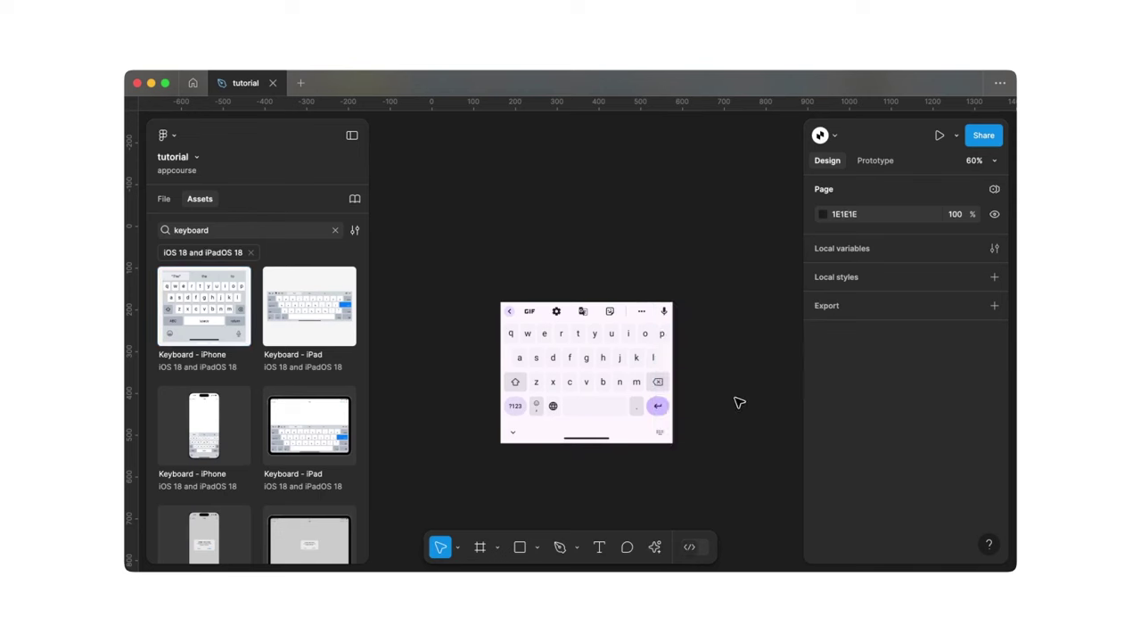
{"action": "scroll", "coordinate": [739, 400], "scroll_direction": "right", "scroll_amount": 5}
{"action": "scroll", "coordinate": [739, 400], "scroll_direction": "down", "scroll_amount": 1}
{"action": "left_click_drag", "start_coordinate": [624, 367], "coordinate": [653, 363]}
{"action": "left_click", "coordinate": [616, 285]}
{"action": "scroll", "coordinate": [616, 284], "scroll_direction": "up", "scroll_amount": 2}
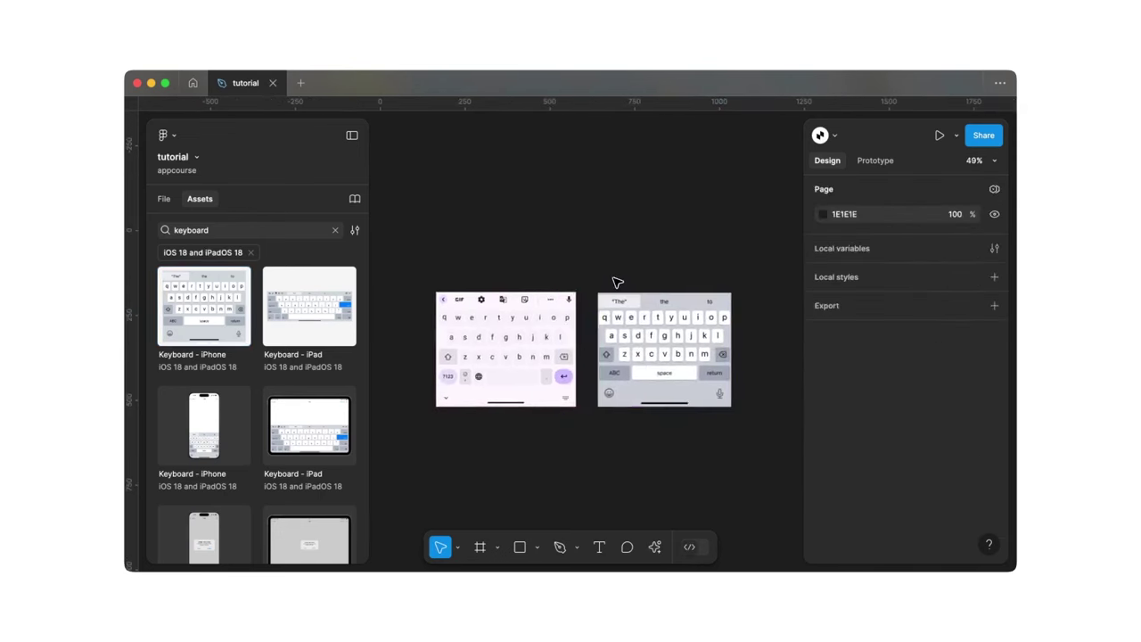
{"action": "scroll", "coordinate": [617, 282], "scroll_direction": "left", "scroll_amount": 1}
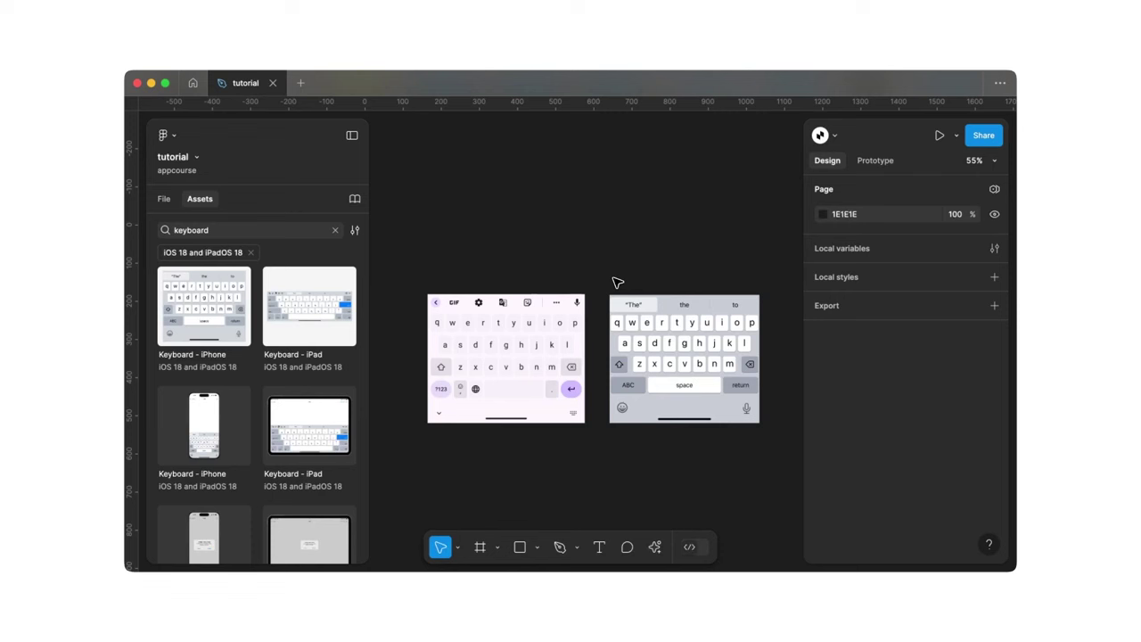
Clear the asset search, return to the file's layers and detach the Material Keyboard instance from its library component.
{"action": "left_click", "coordinate": [335, 230]}
{"action": "left_click", "coordinate": [165, 201]}
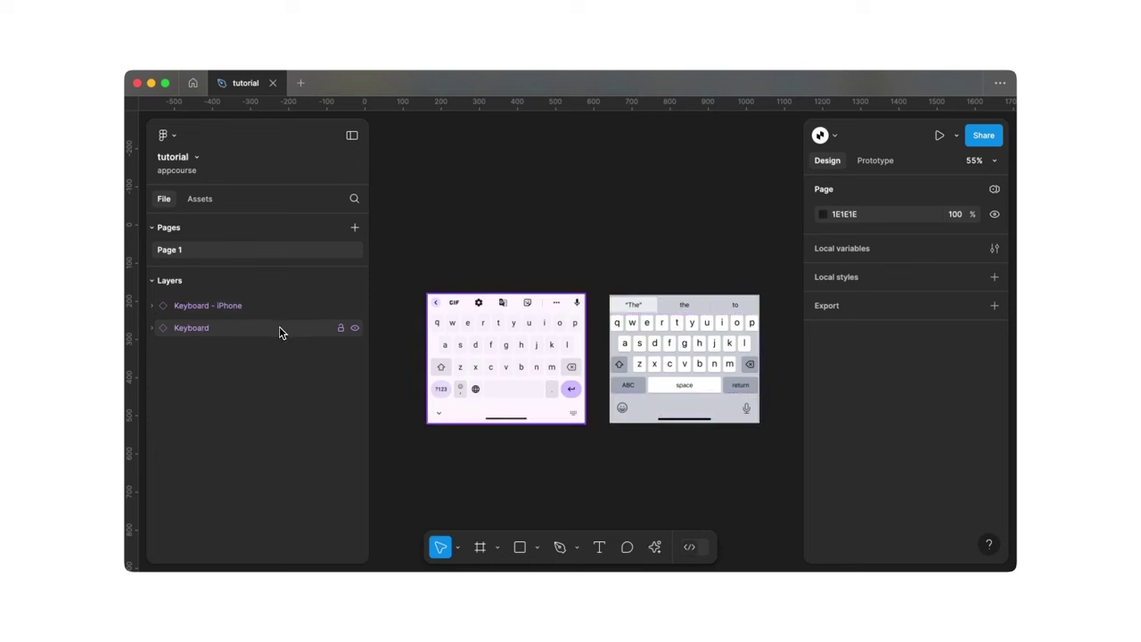
{"action": "left_click", "coordinate": [469, 342]}
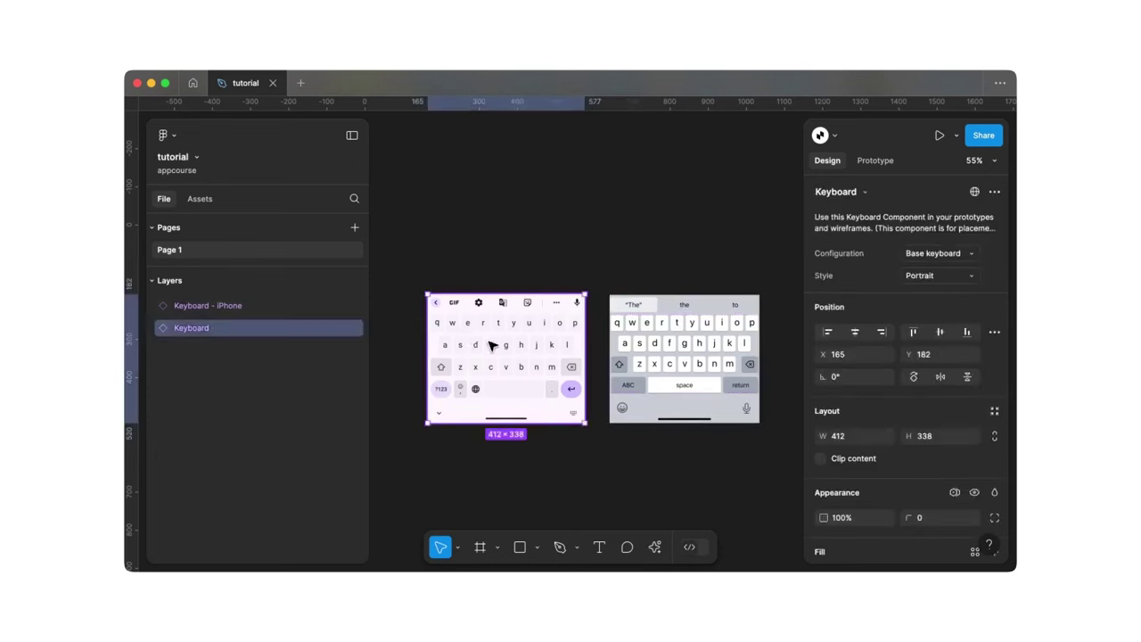
{"action": "right_click", "coordinate": [489, 346]}
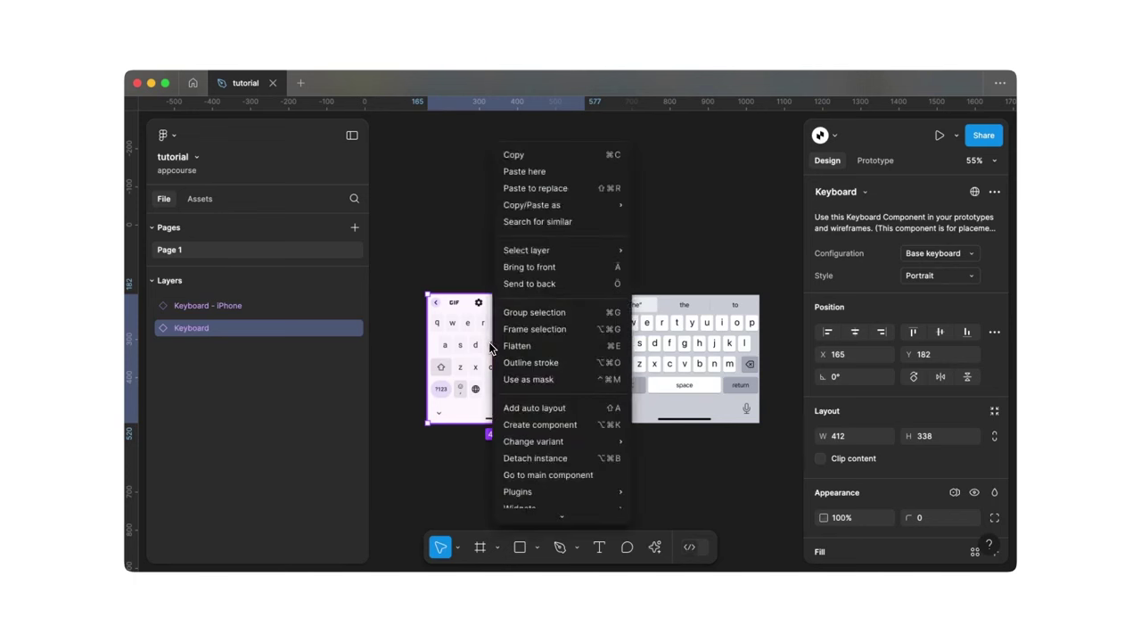
{"action": "left_click", "coordinate": [534, 458]}
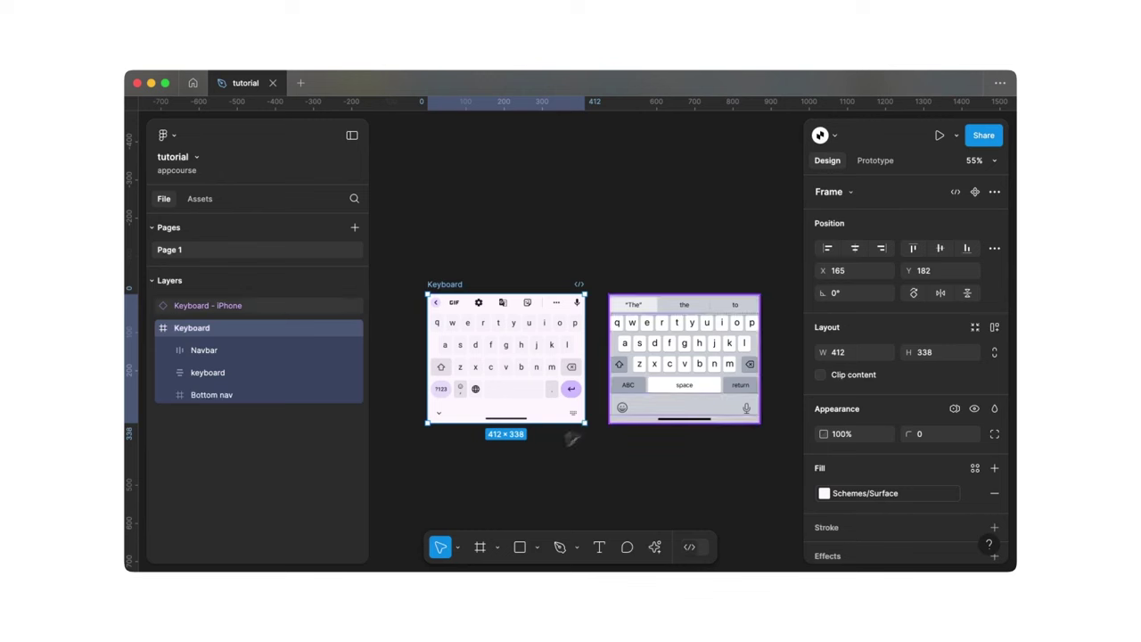
Detach the Keyboard - iPhone instance from its library component and deselect it.
{"action": "left_click", "coordinate": [660, 372]}
{"action": "right_click", "coordinate": [660, 372]}
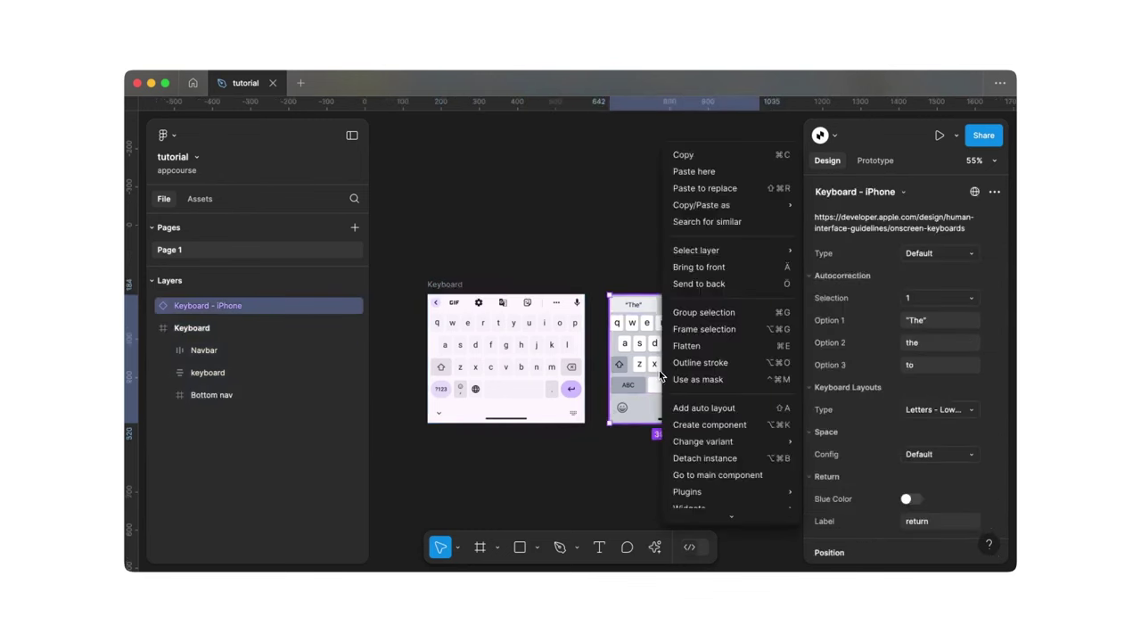
{"action": "left_click", "coordinate": [704, 458]}
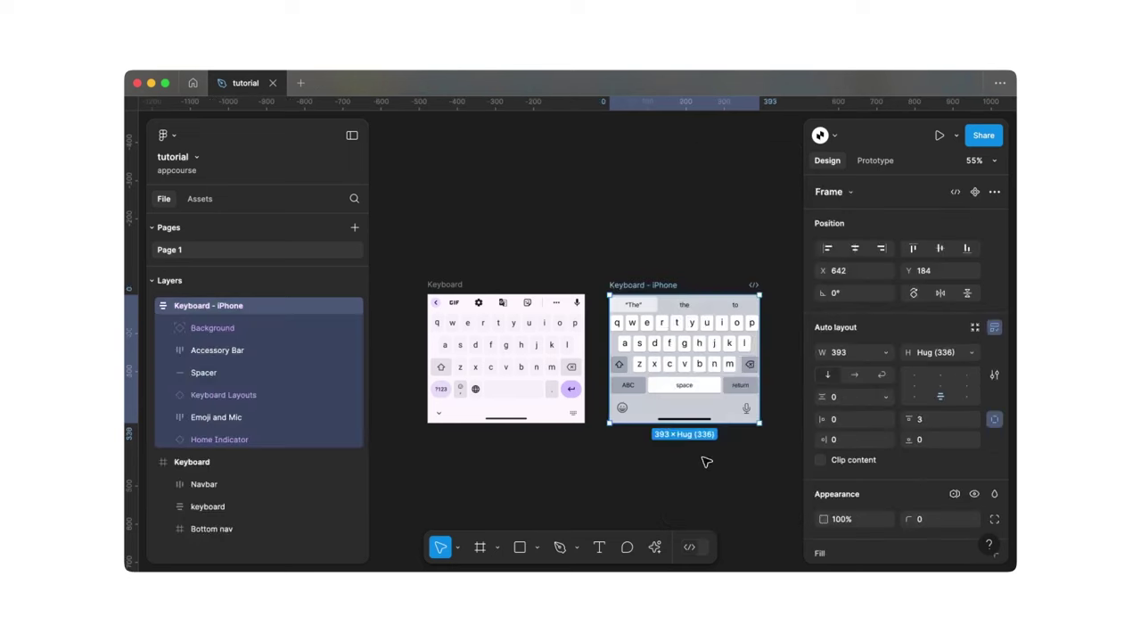
{"action": "left_click", "coordinate": [669, 458]}
{"action": "scroll", "coordinate": [668, 457], "scroll_direction": "down", "scroll_amount": 2}
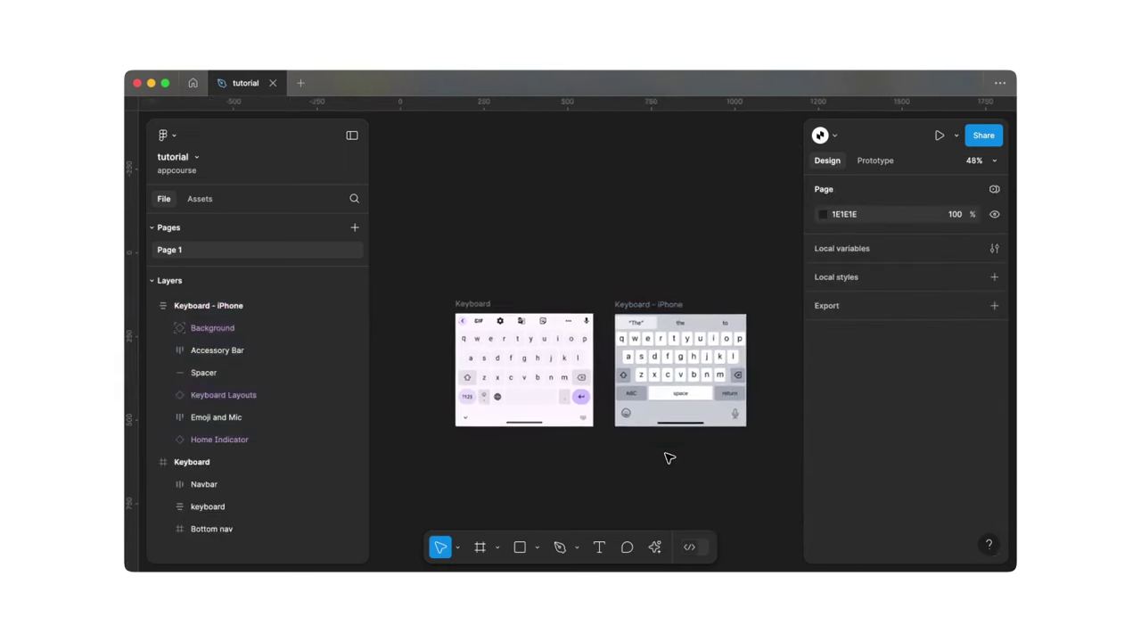
Convert the detached Keyboard - iPhone and Keyboard frames into two separate local components.
{"action": "left_click", "coordinate": [613, 301]}
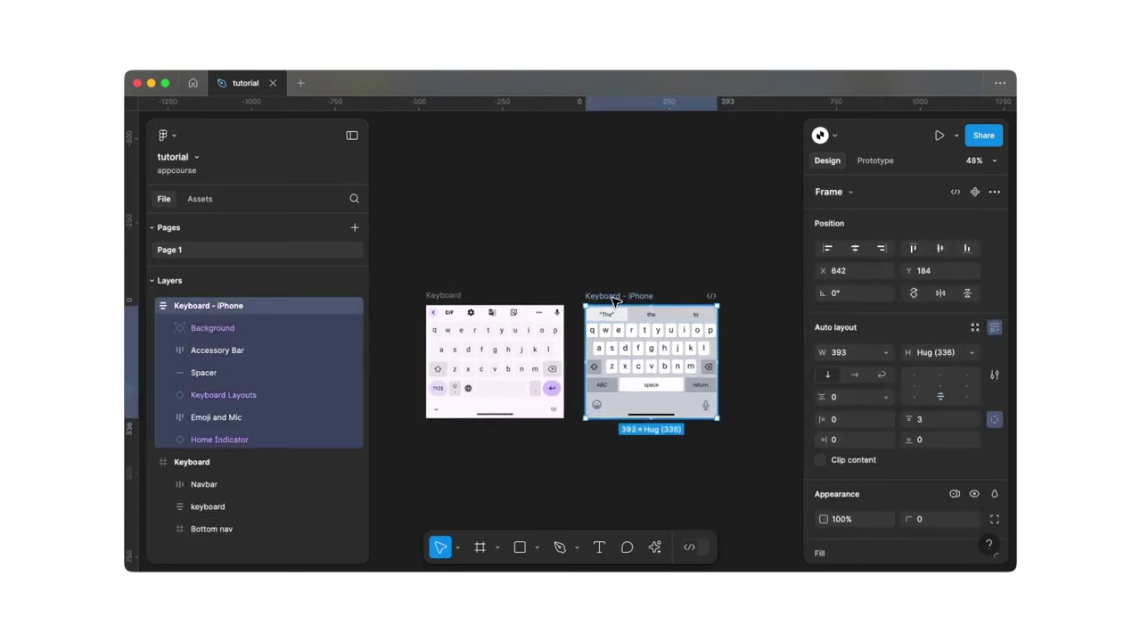
{"action": "left_click", "coordinate": [976, 193]}
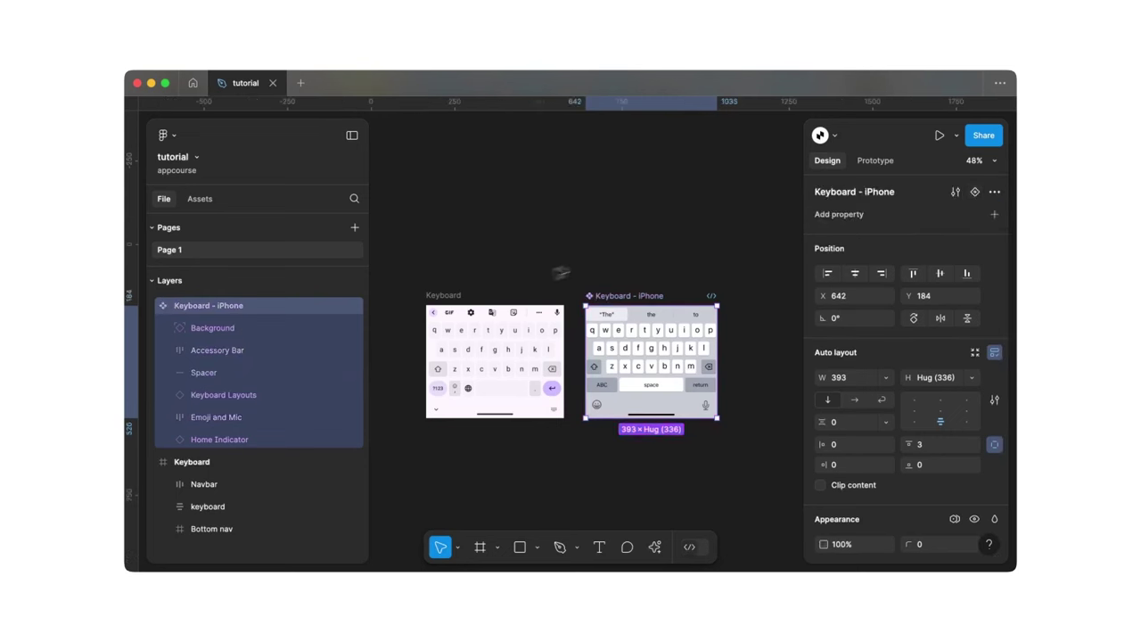
{"action": "left_click", "coordinate": [446, 297]}
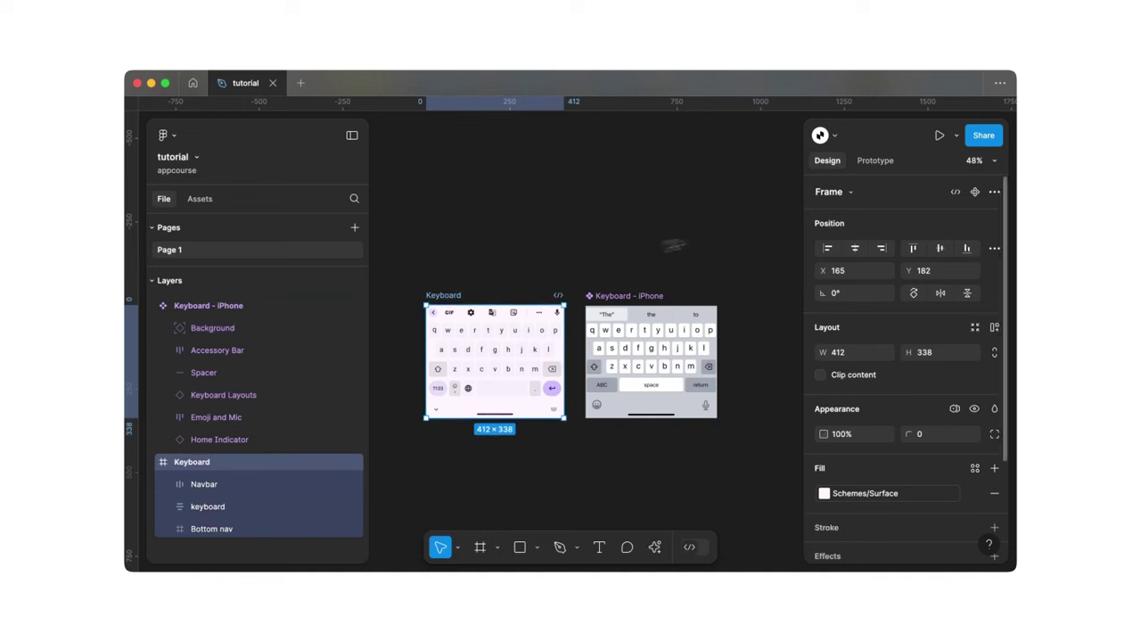
{"action": "left_click", "coordinate": [976, 195]}
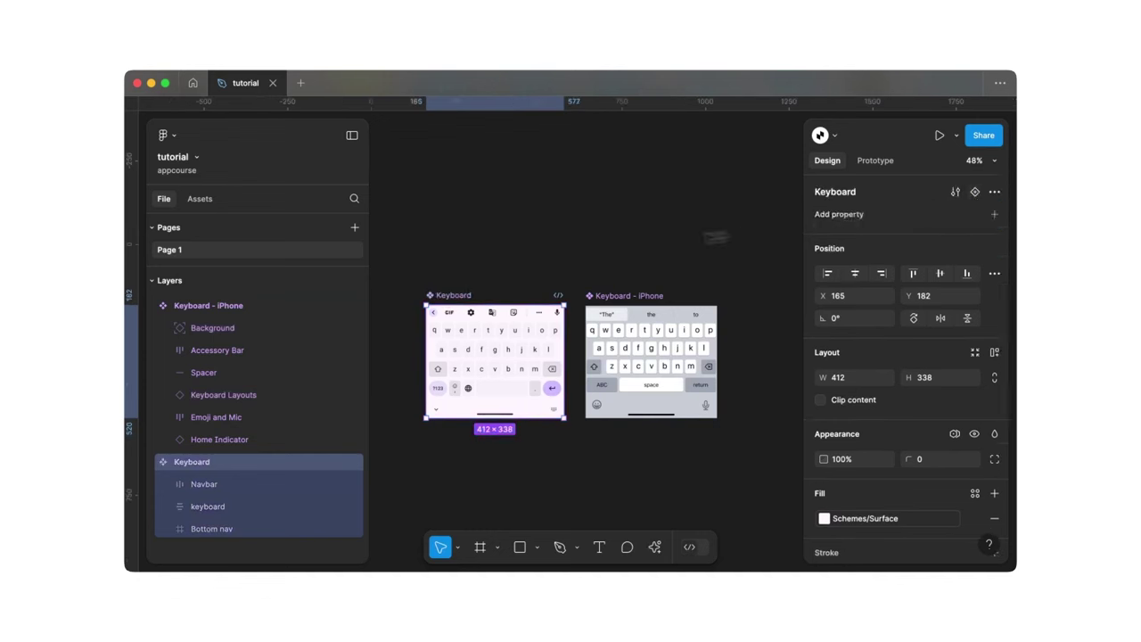
Combine the Keyboard and Keyboard - iPhone components as variants and move the resulting set to about X 211, Y 116.
{"action": "left_click", "coordinate": [525, 262]}
{"action": "scroll", "coordinate": [407, 252], "scroll_direction": "down", "scroll_amount": 2}
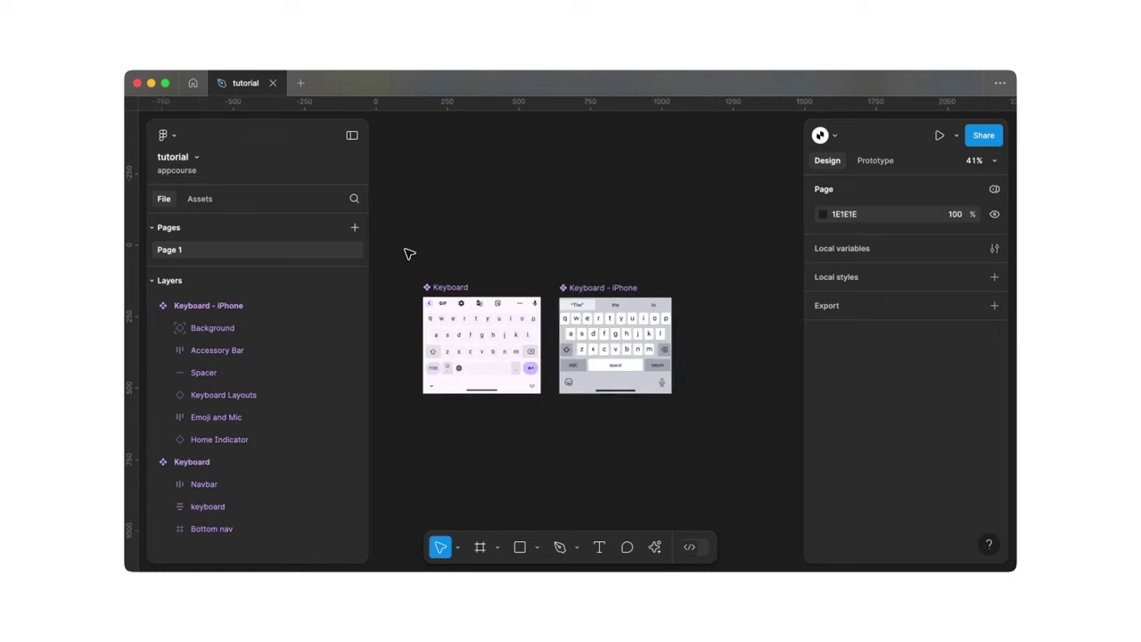
{"action": "left_click_drag", "start_coordinate": [397, 234], "coordinate": [750, 475]}
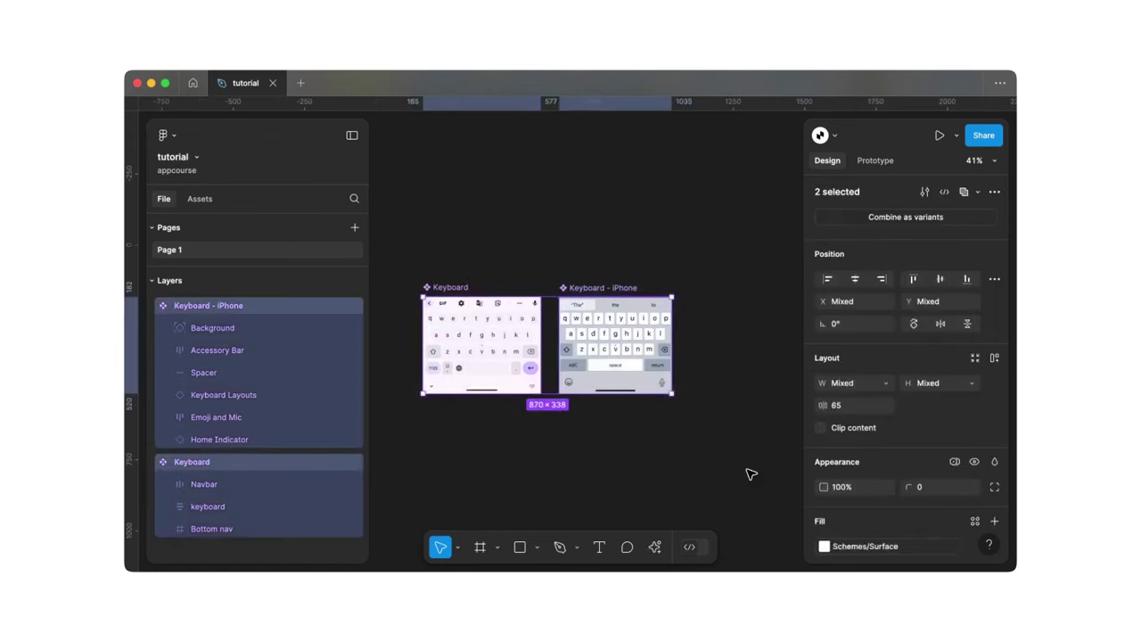
{"action": "left_click", "coordinate": [855, 219]}
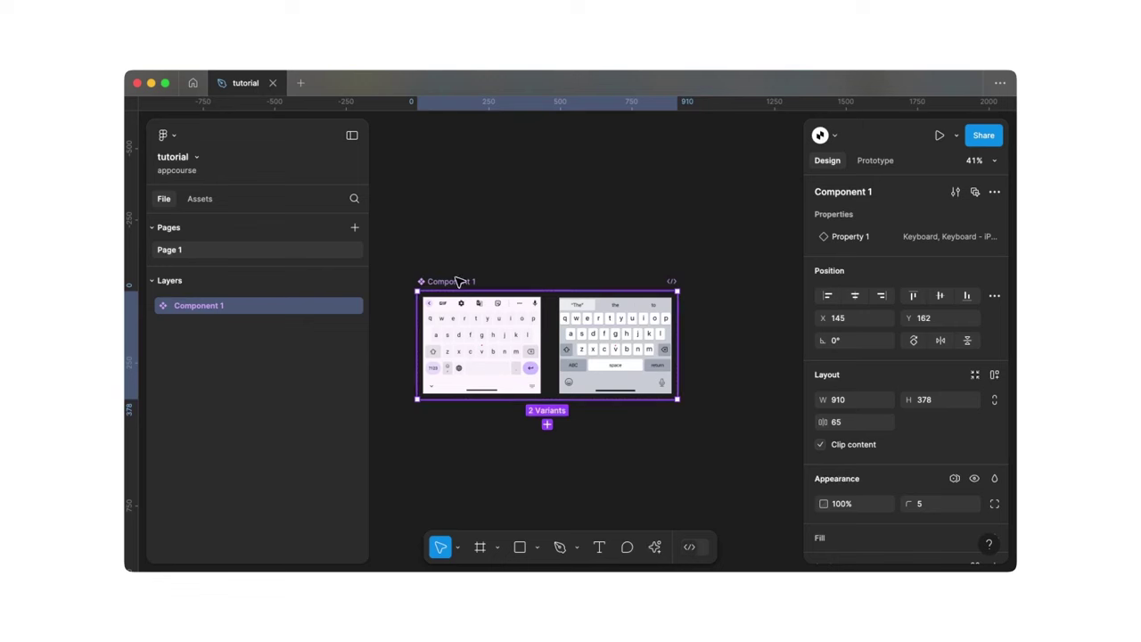
{"action": "left_click_drag", "start_coordinate": [455, 283], "coordinate": [473, 270]}
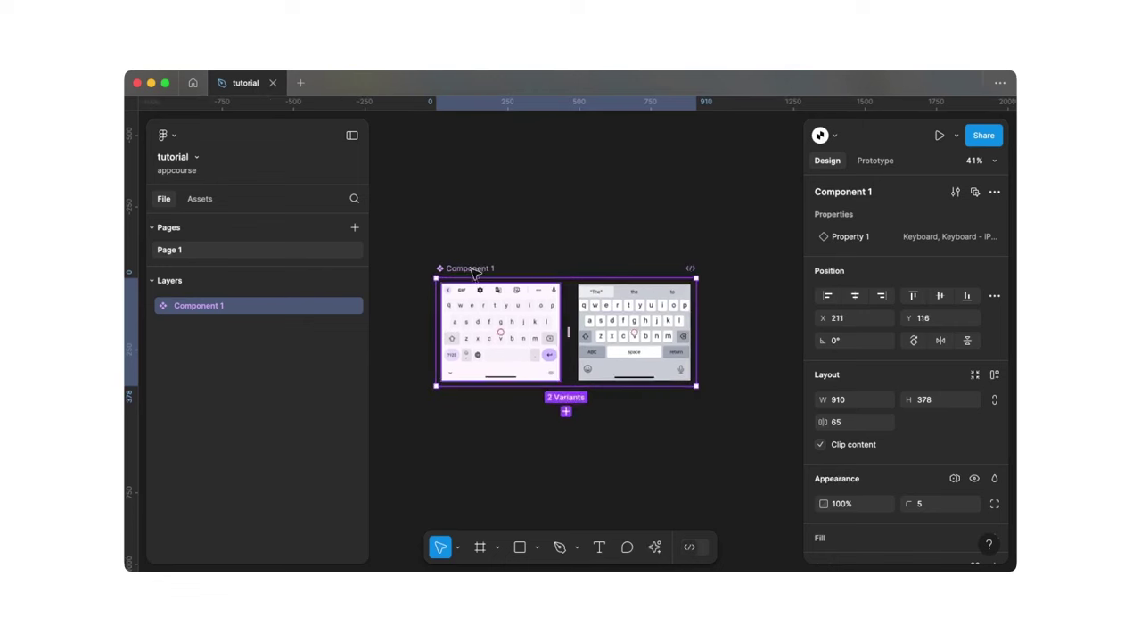
Set the Property 1 value of the Material keyboard variant to "Android".
{"action": "left_click", "coordinate": [490, 306]}
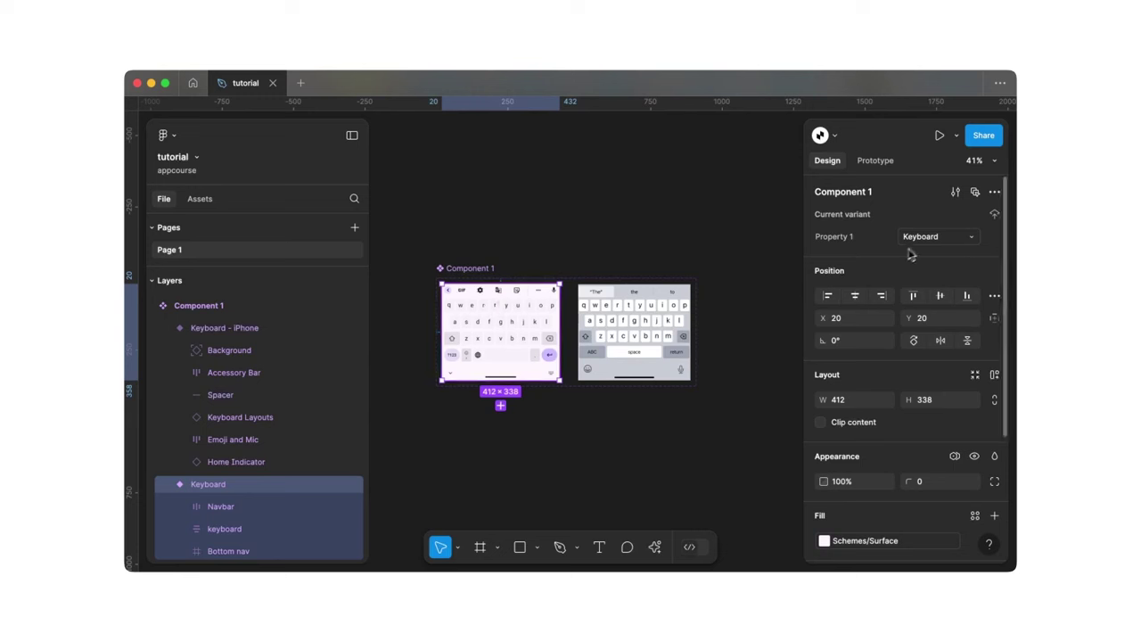
{"action": "left_click", "coordinate": [941, 238]}
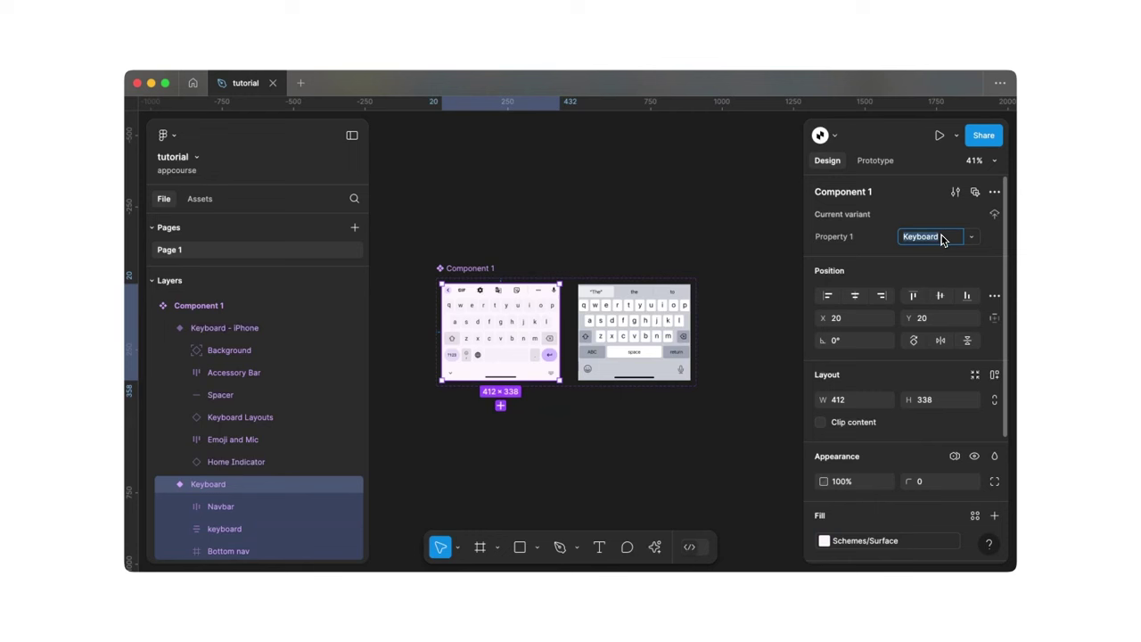
{"action": "type", "text": "Android"}
{"action": "key", "text": "Return"}
Set the Property 1 value of the iPhone keyboard variant to "iOS".
{"action": "left_click", "coordinate": [650, 328]}
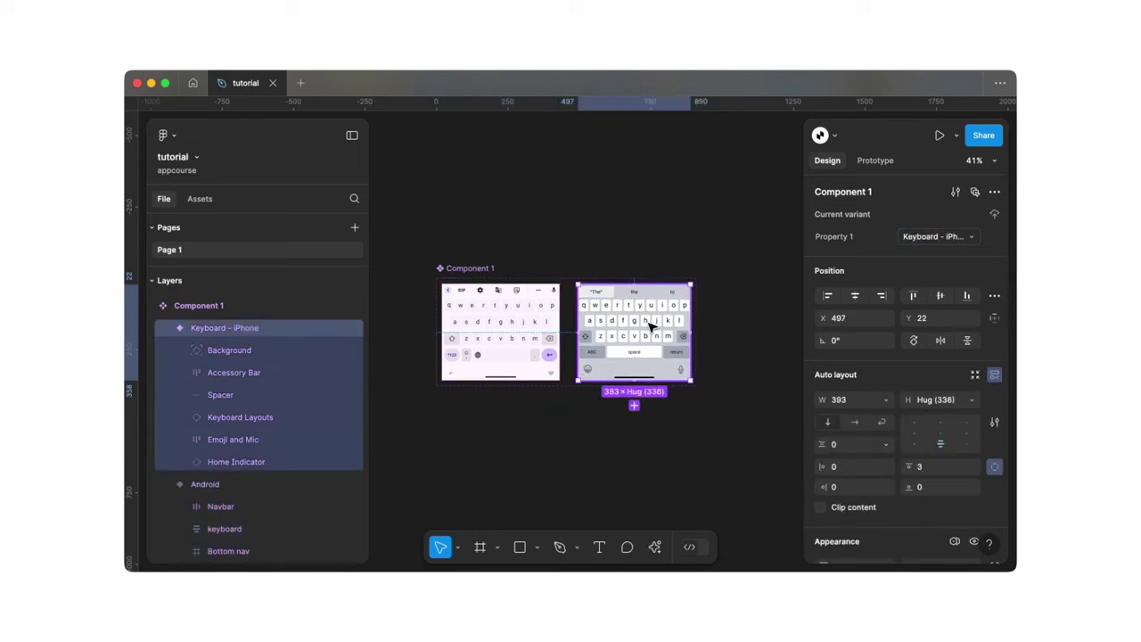
{"action": "left_click", "coordinate": [911, 246]}
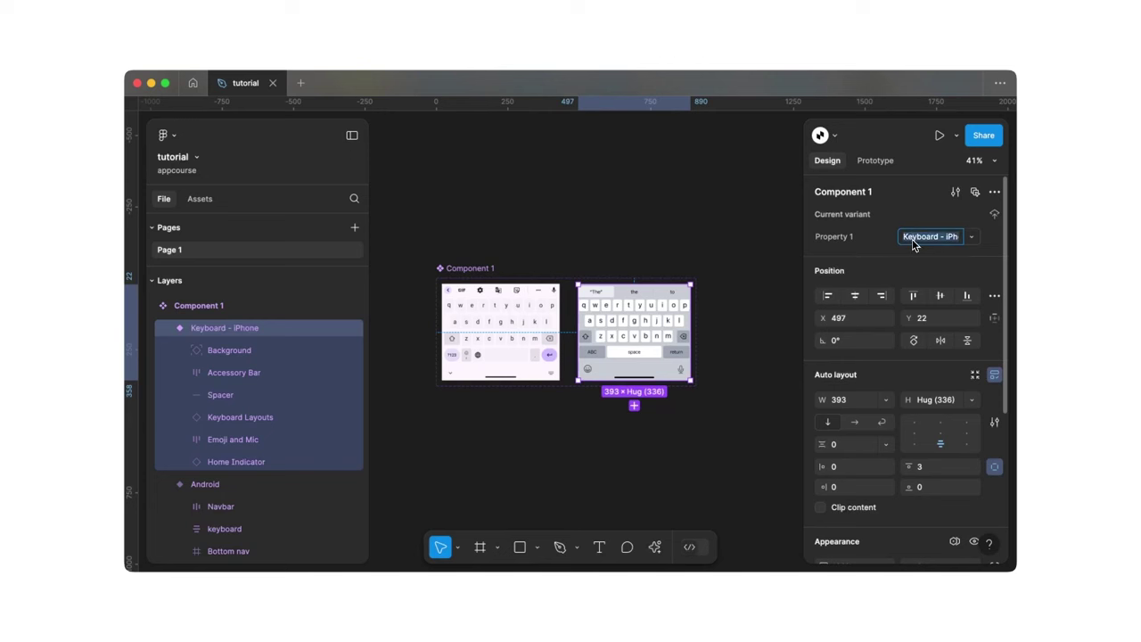
{"action": "key", "text": "BackSpace"}
{"action": "type", "text": "iOS"}
{"action": "key", "text": "Return"}
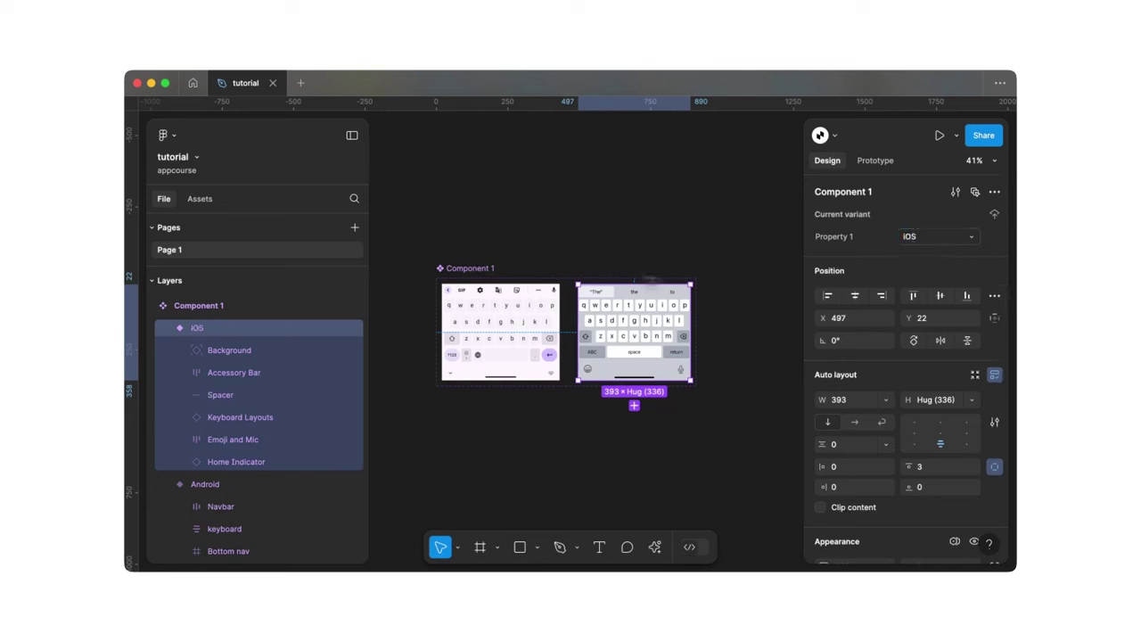
Rename the component set that holds both variants to "Keyboard".
{"action": "left_click", "coordinate": [482, 268]}
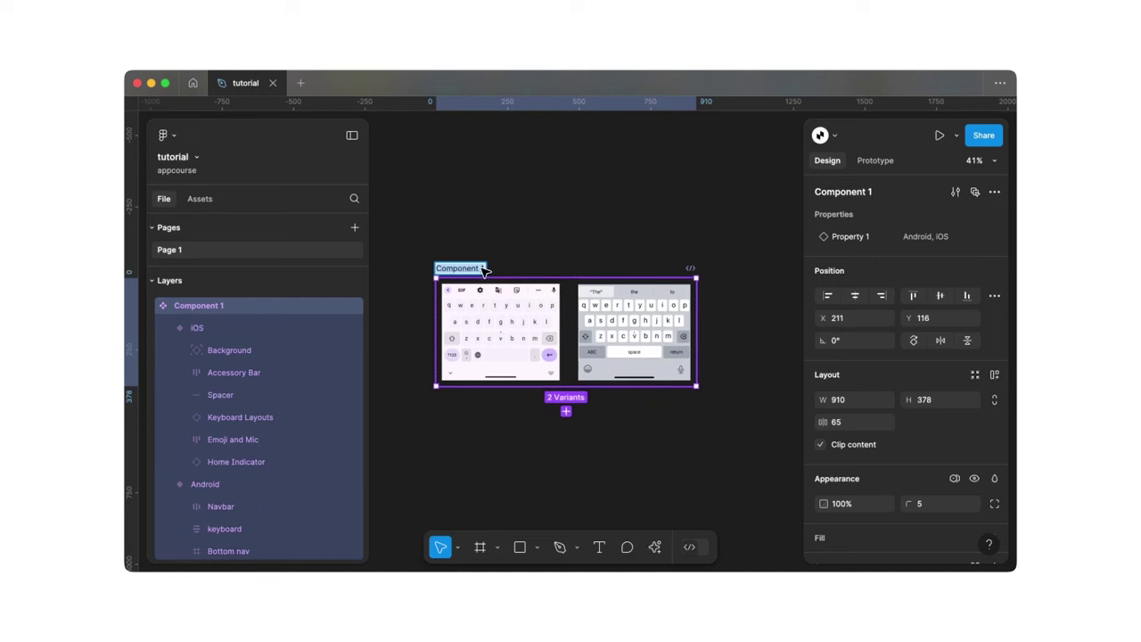
{"action": "type", "text": "Keyboard"}
{"action": "key", "text": "Return"}
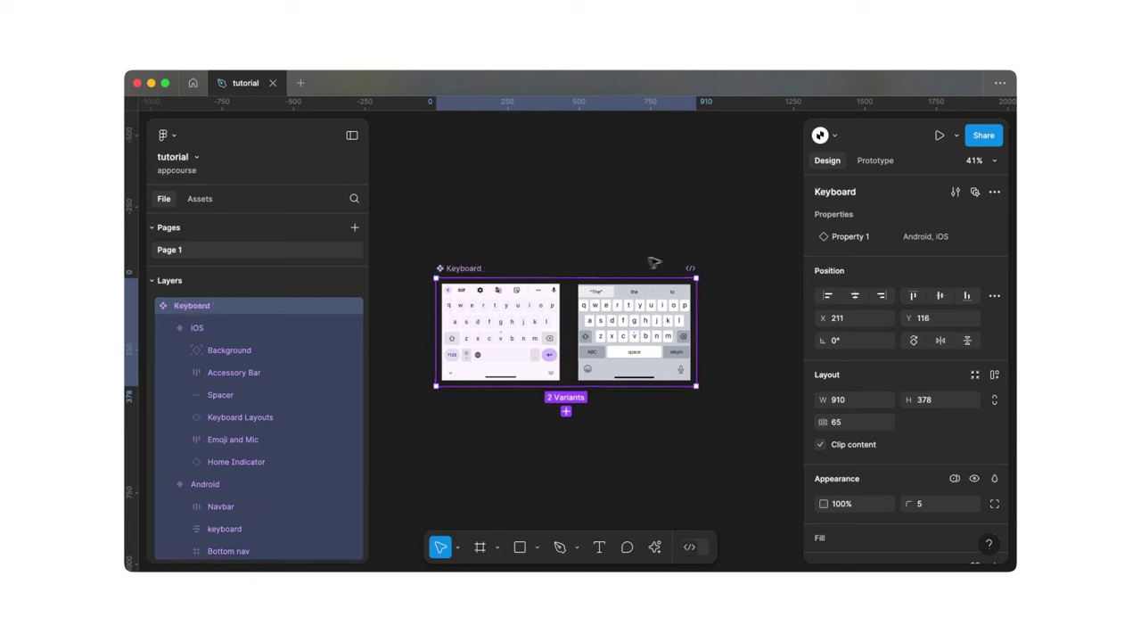
Rename the Keyboard set's variant property Property 1 to "System" and deselect the set.
{"action": "mouse_move", "coordinate": [975, 240]}
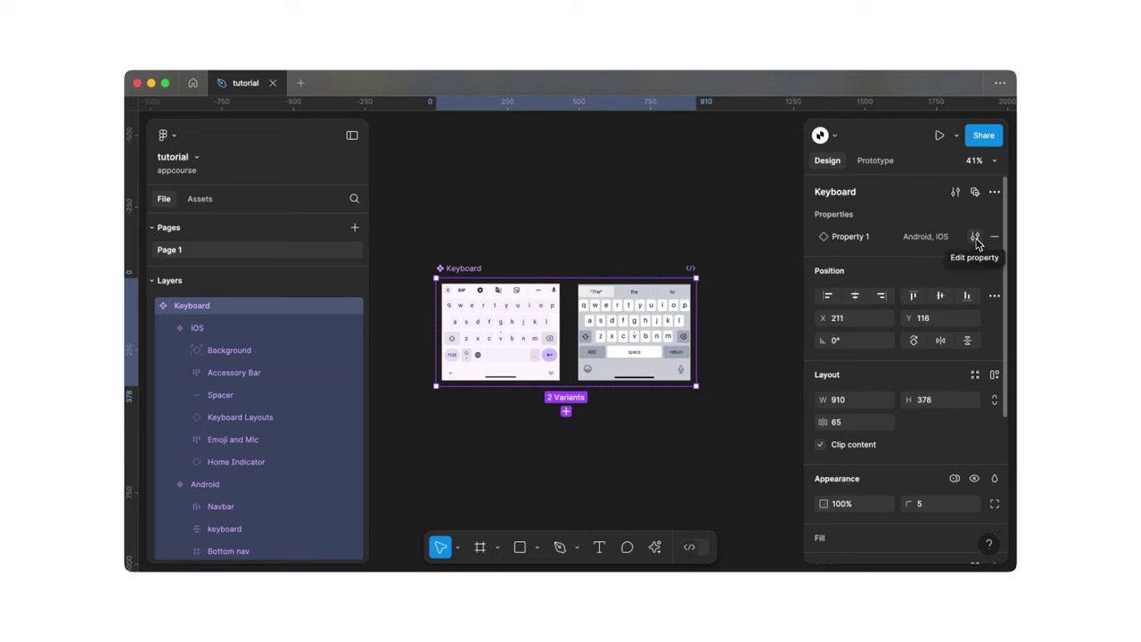
{"action": "left_click", "coordinate": [976, 241]}
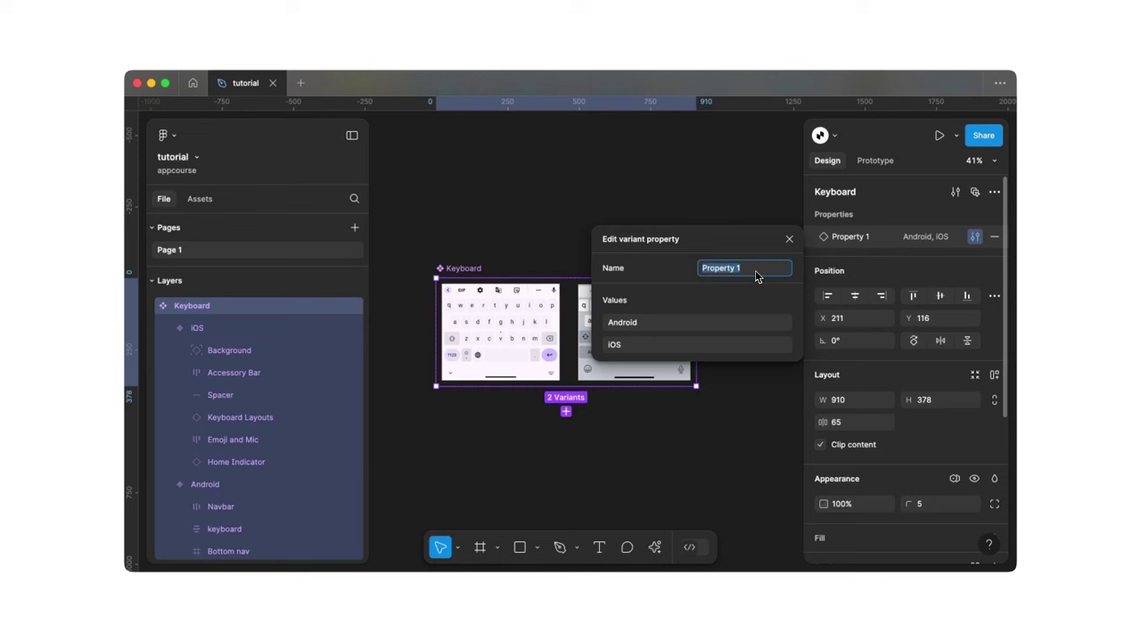
{"action": "type", "text": "System"}
{"action": "key", "text": "Return"}
{"action": "left_click", "coordinate": [789, 238]}
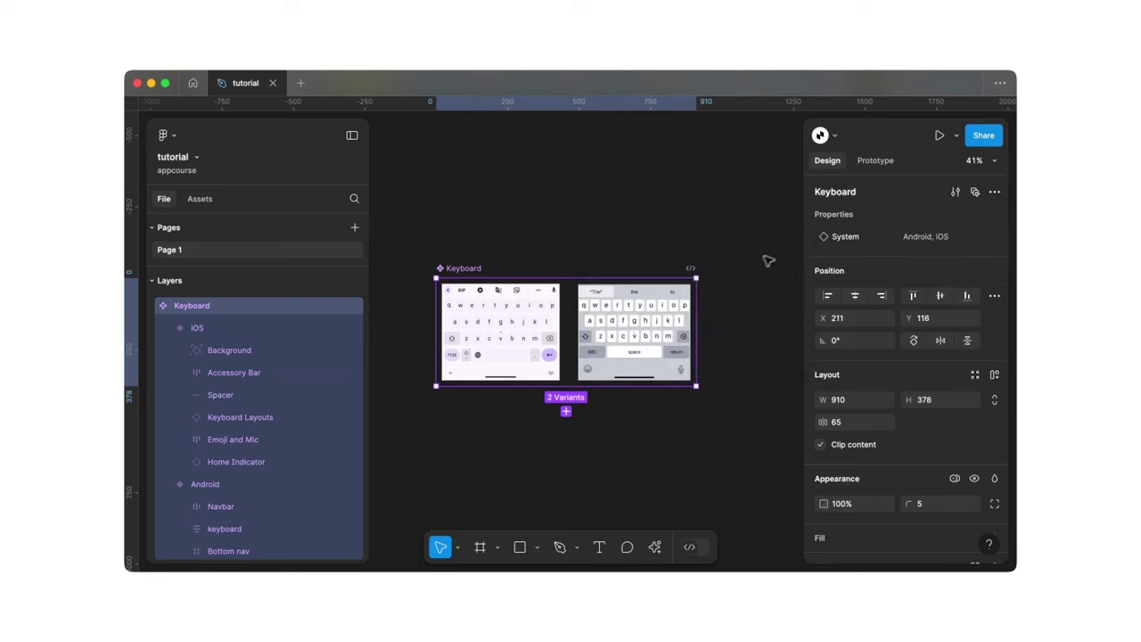
{"action": "left_click", "coordinate": [740, 275]}
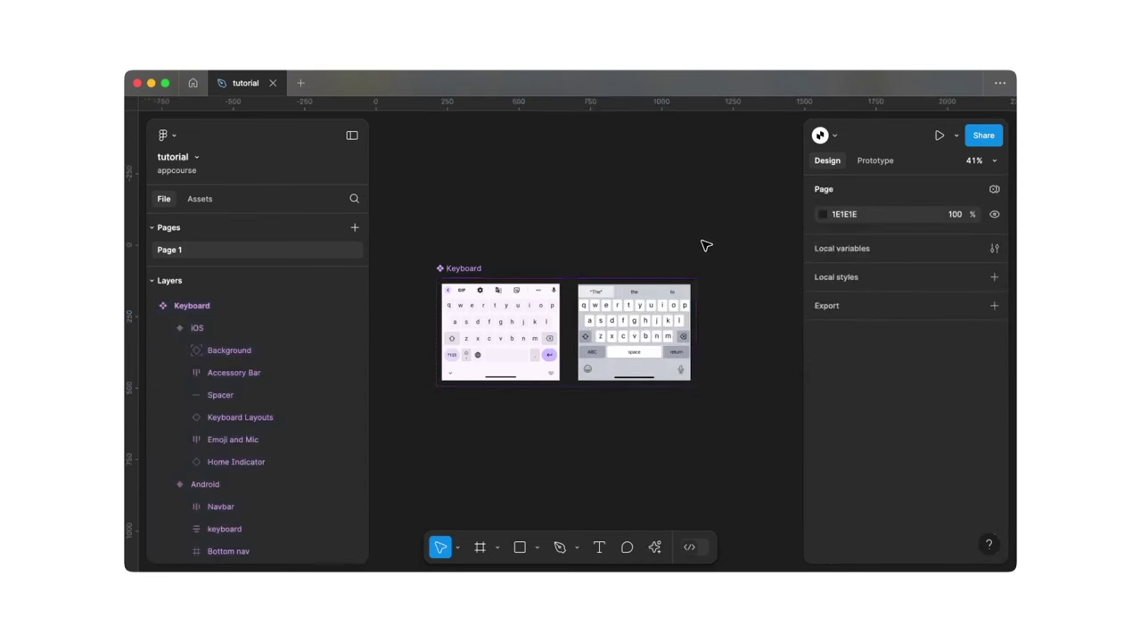
Add an iPhone 13 mini preset frame (375 × 812) beside the Keyboard set and shift it slightly farther away and upward.
{"action": "scroll", "coordinate": [706, 246], "scroll_direction": "down", "scroll_amount": 2}
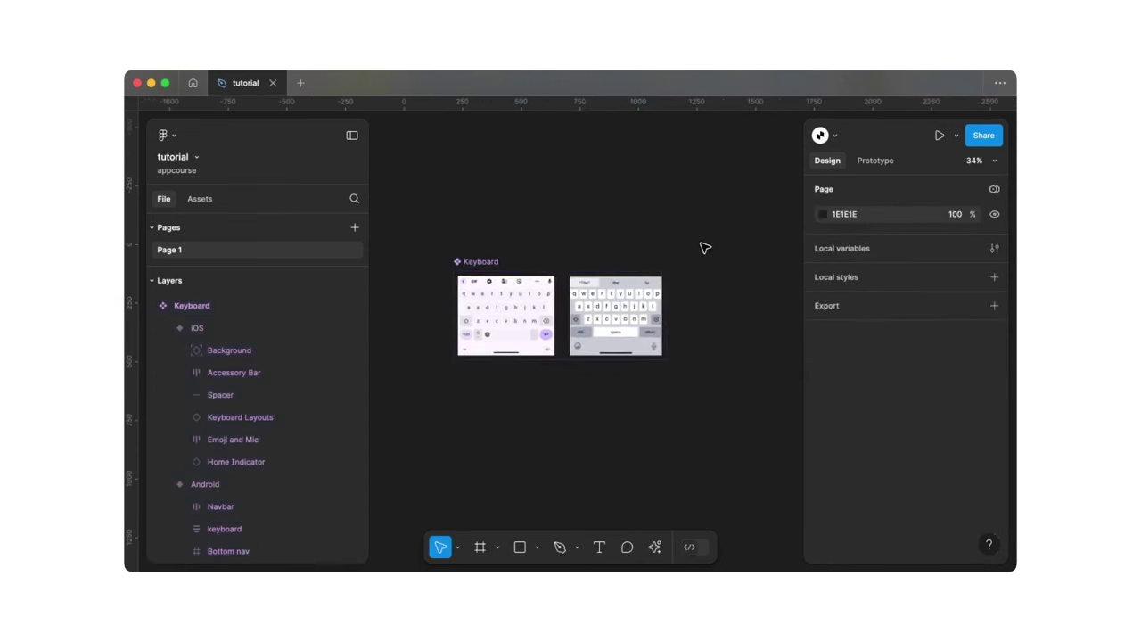
{"action": "left_click", "coordinate": [481, 547]}
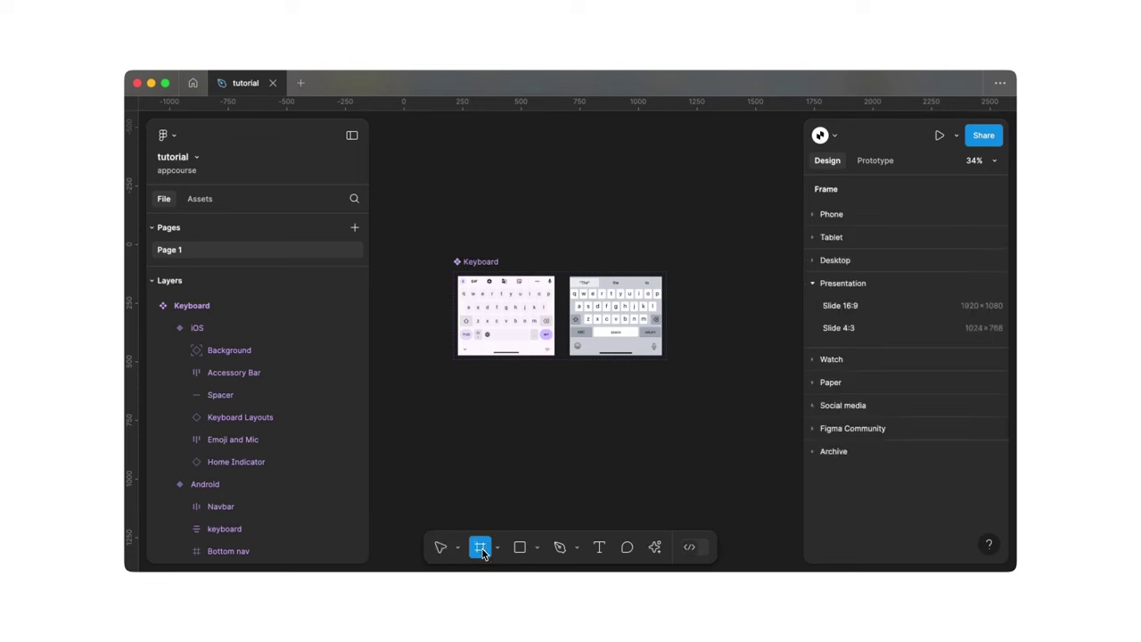
{"action": "left_click", "coordinate": [832, 284]}
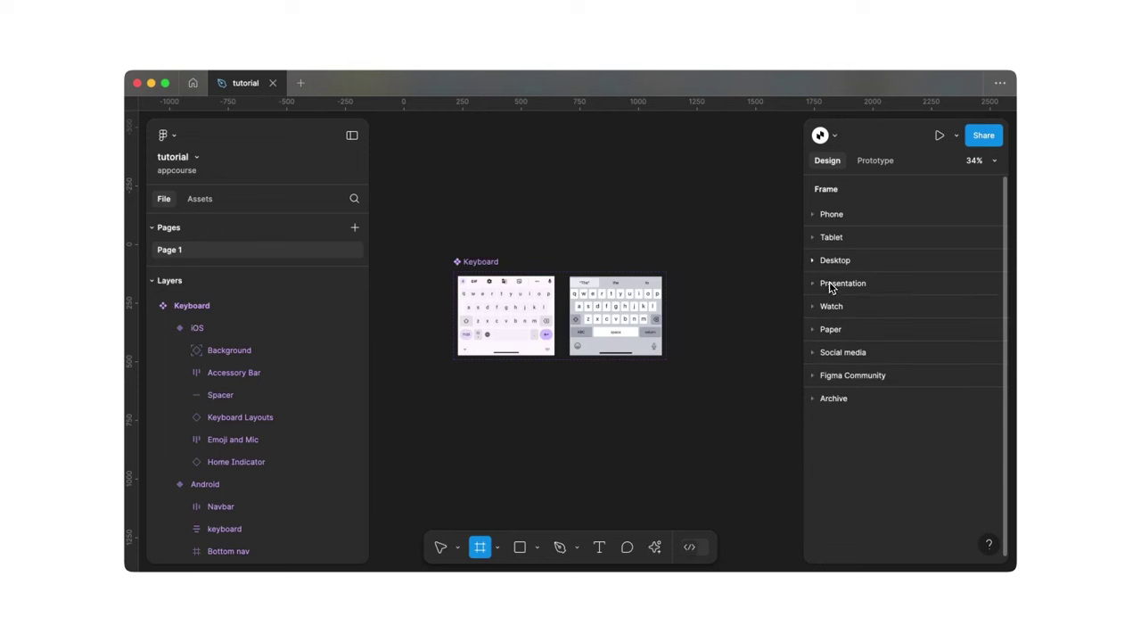
{"action": "left_click", "coordinate": [844, 220]}
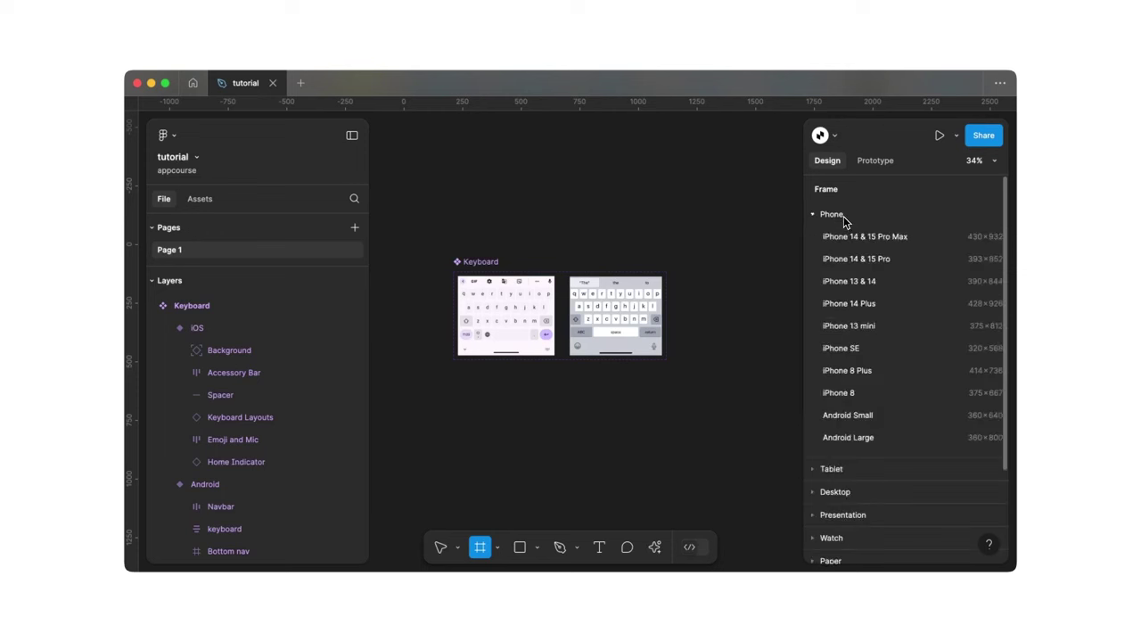
{"action": "left_click", "coordinate": [872, 327]}
{"action": "scroll", "coordinate": [749, 307], "scroll_direction": "right", "scroll_amount": 3}
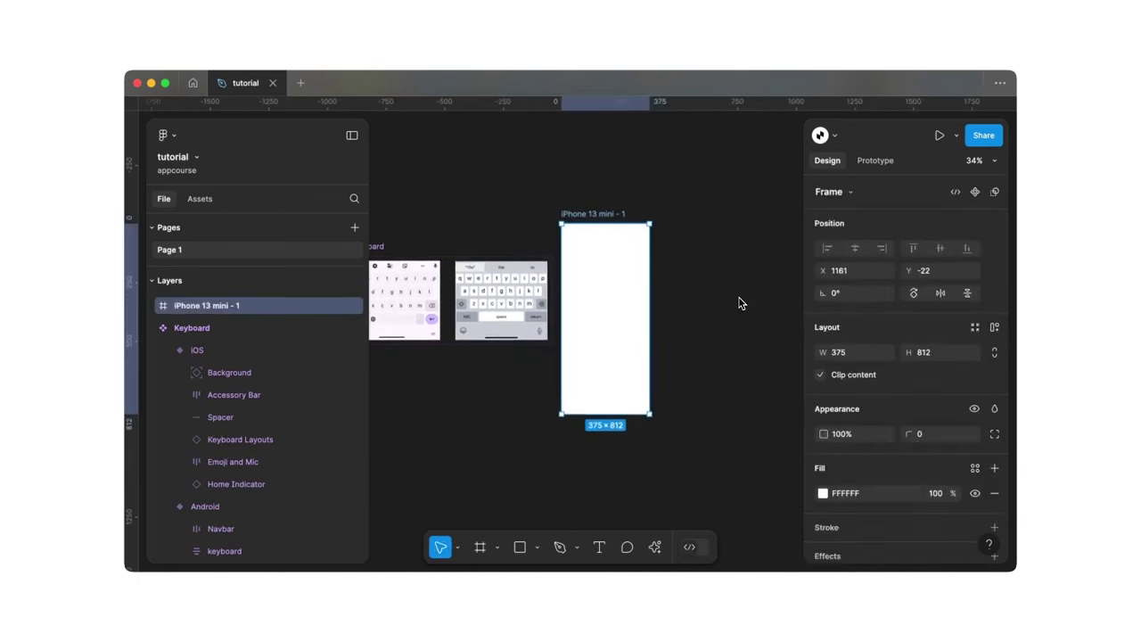
{"action": "left_click_drag", "start_coordinate": [629, 283], "coordinate": [644, 276]}
{"action": "left_click", "coordinate": [539, 443]}
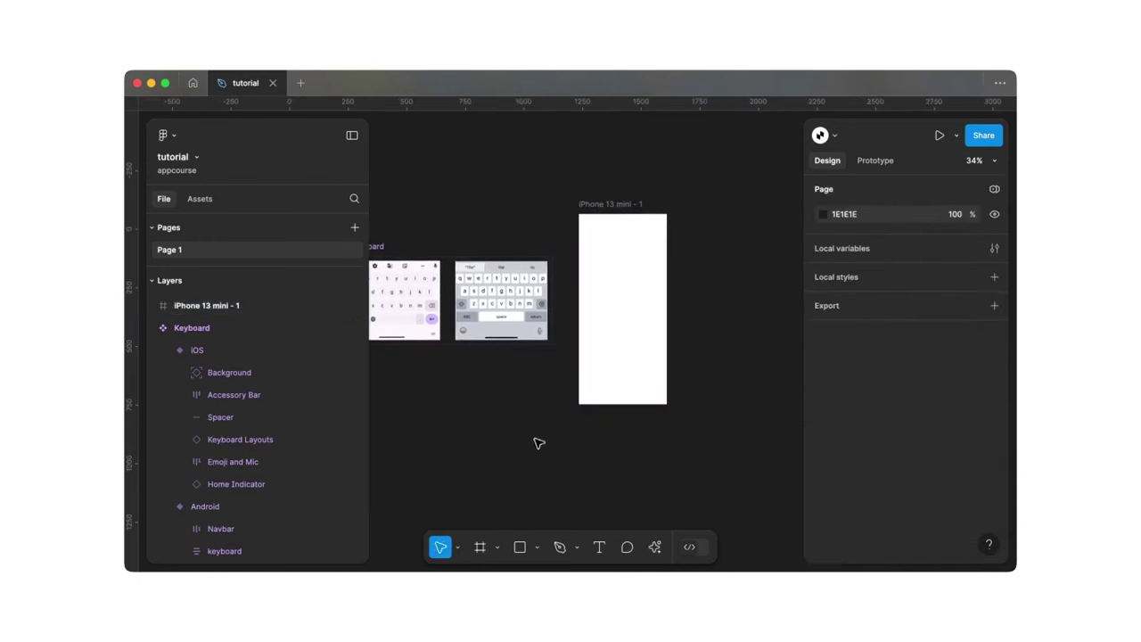
Add an Android Large preset frame (360 × 800) beside the iPhone 13 mini frame and deselect it.
{"action": "left_click", "coordinate": [482, 551]}
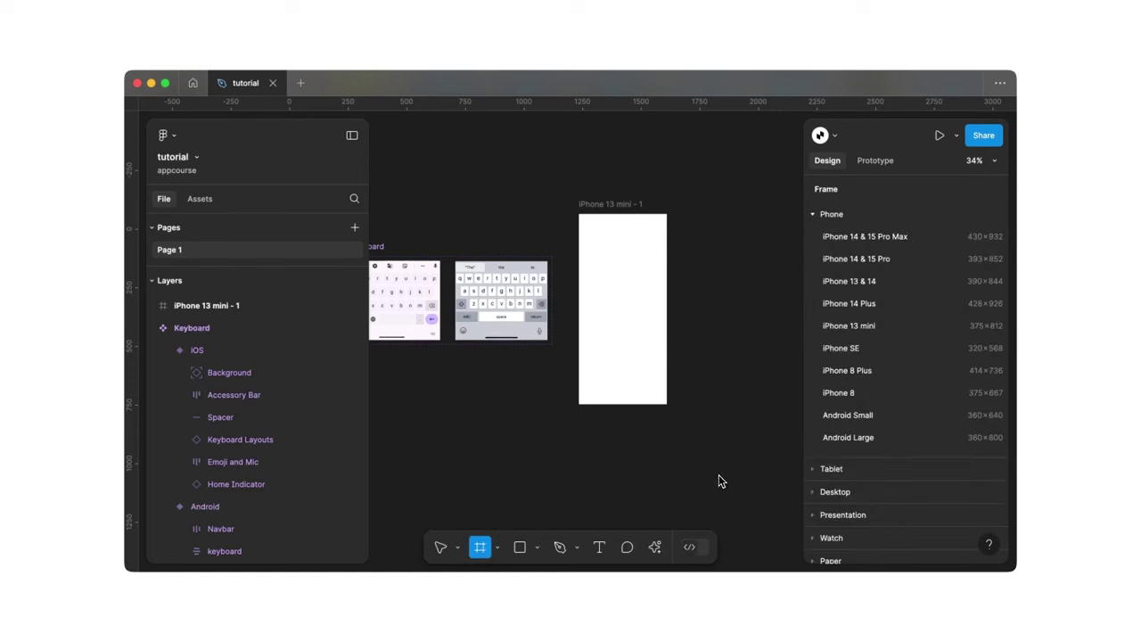
{"action": "left_click", "coordinate": [843, 437]}
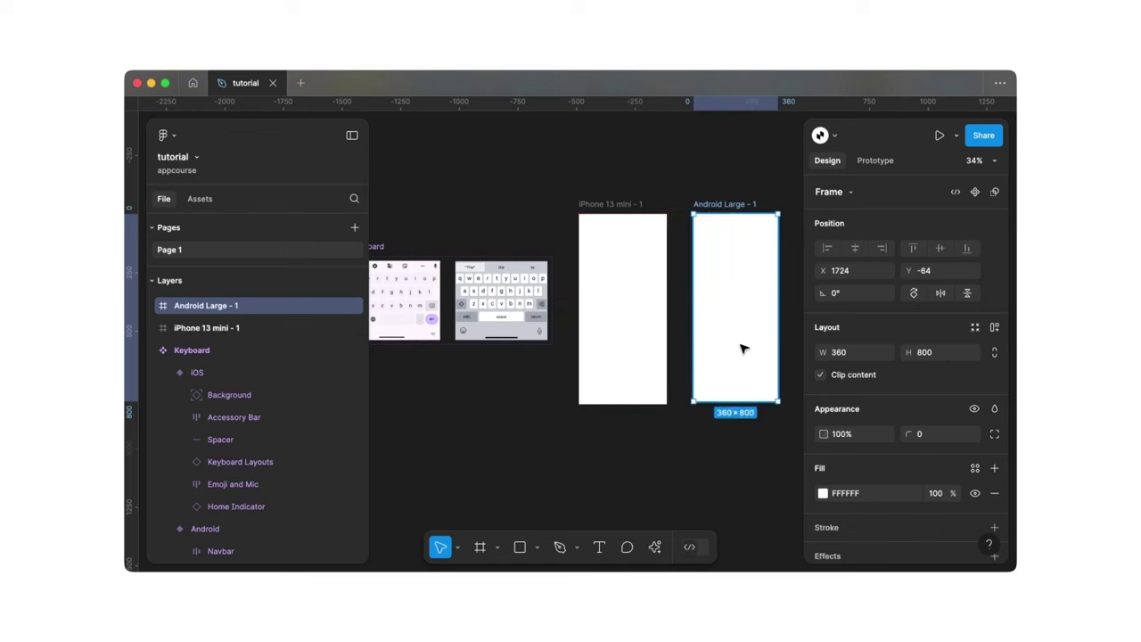
{"action": "left_click", "coordinate": [663, 196]}
{"action": "scroll", "coordinate": [657, 185], "scroll_direction": "down", "scroll_amount": 3}
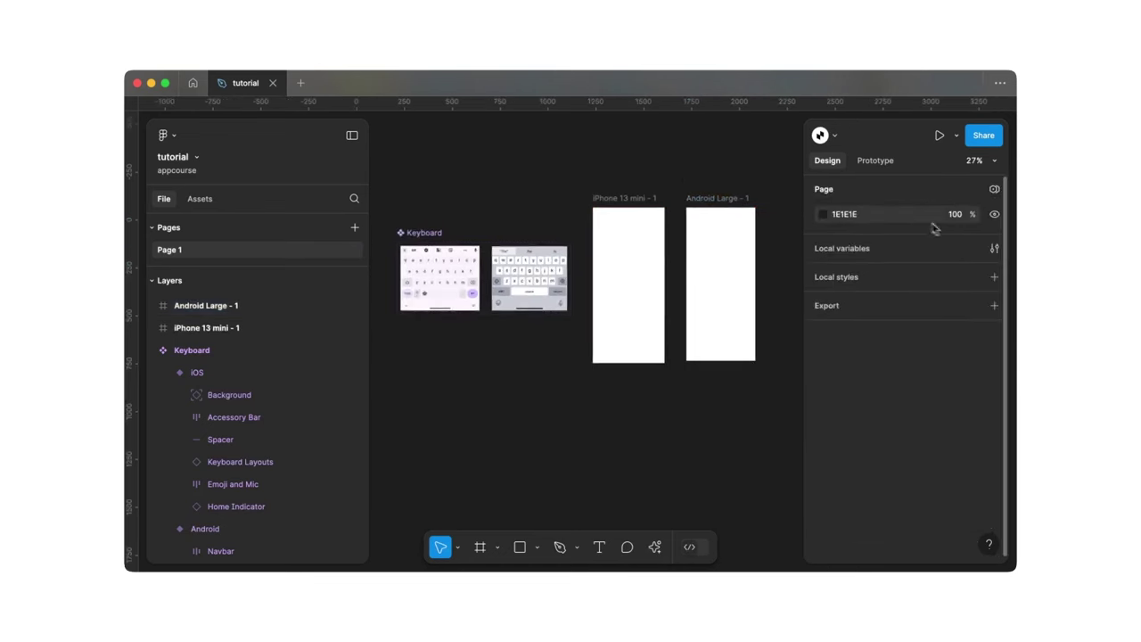
Create a local string variable named "system" and enlarge the variables window.
{"action": "left_click", "coordinate": [995, 249]}
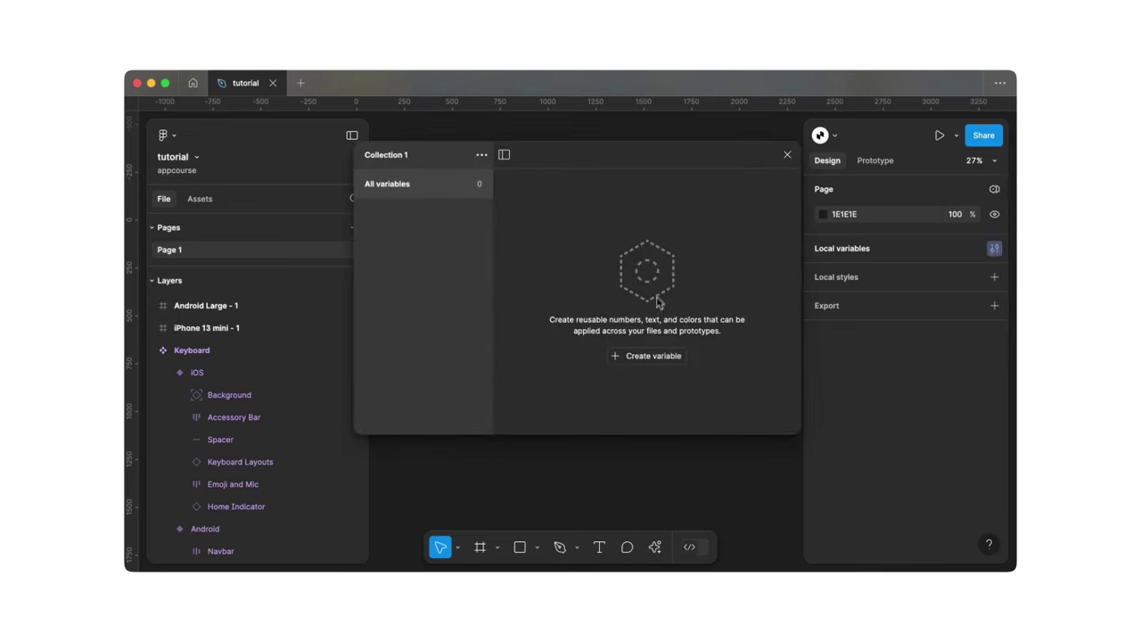
{"action": "left_click", "coordinate": [640, 359]}
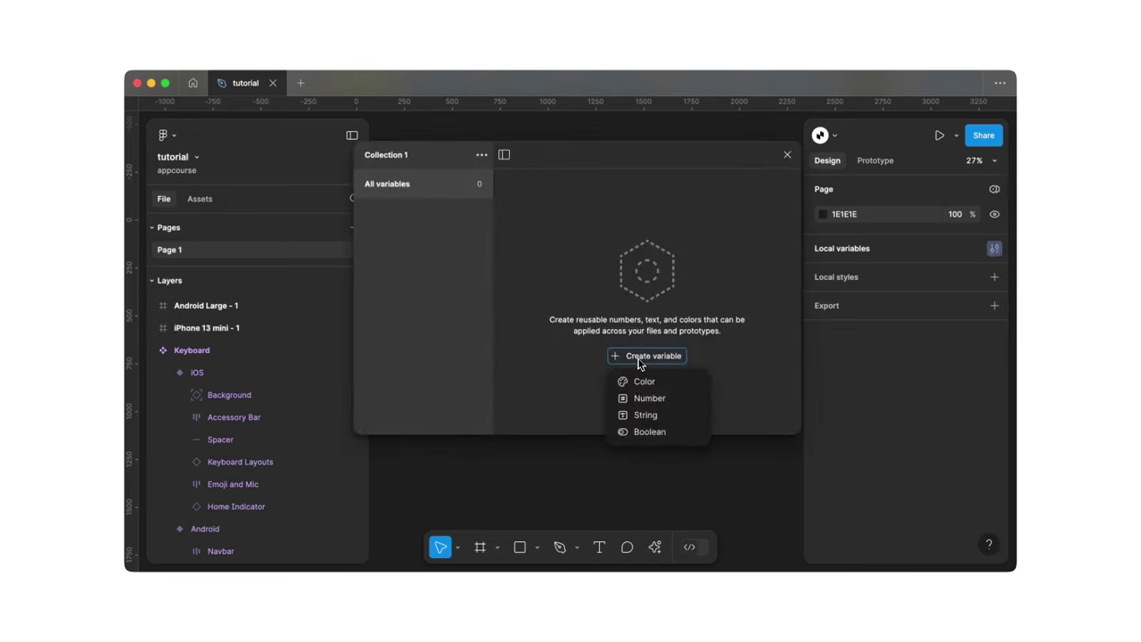
{"action": "left_click", "coordinate": [668, 416]}
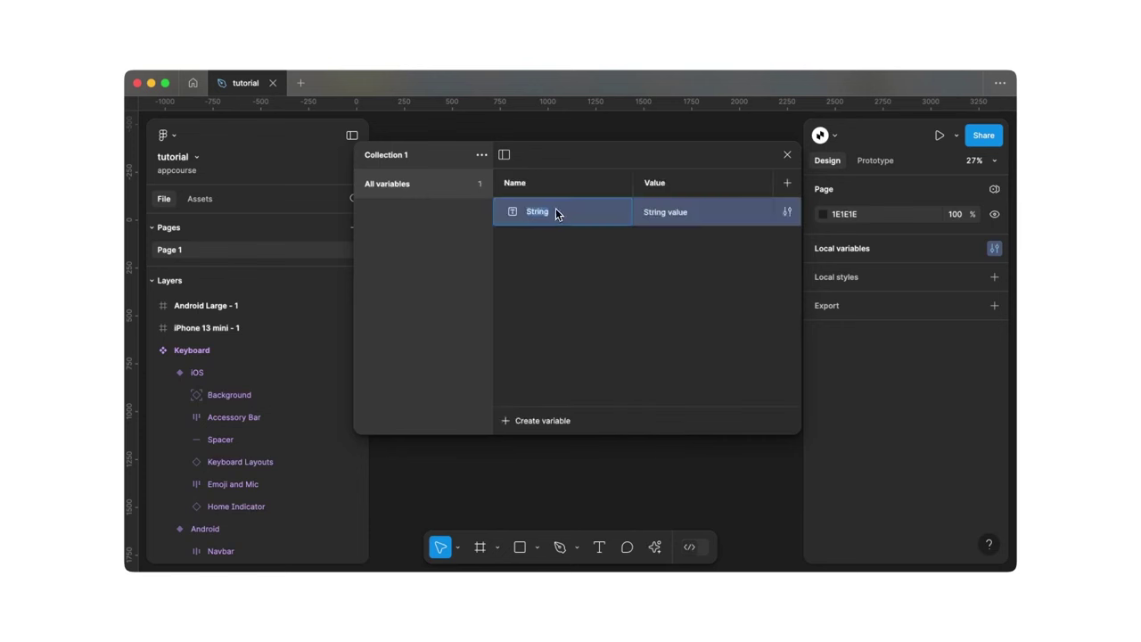
{"action": "type", "text": "system"}
{"action": "key", "text": "Return"}
{"action": "left_click_drag", "start_coordinate": [798, 433], "coordinate": [950, 481]}
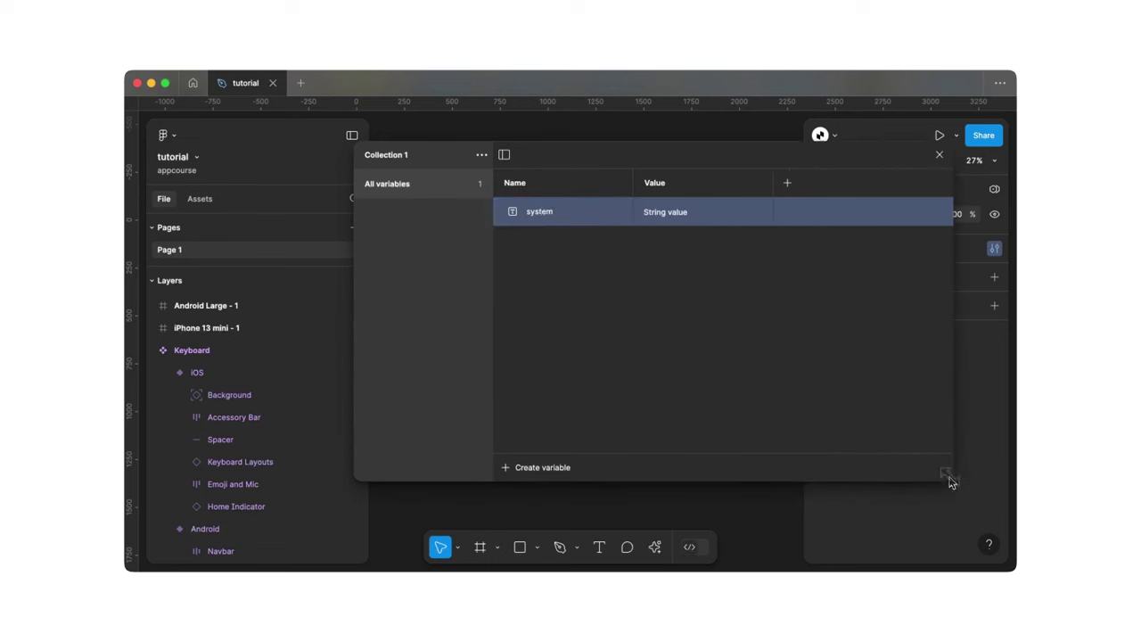
Set the system variable's value to "iOS" and add a second mode with the value "Android".
{"action": "double_click", "coordinate": [688, 211]}
{"action": "type", "text": "iOS"}
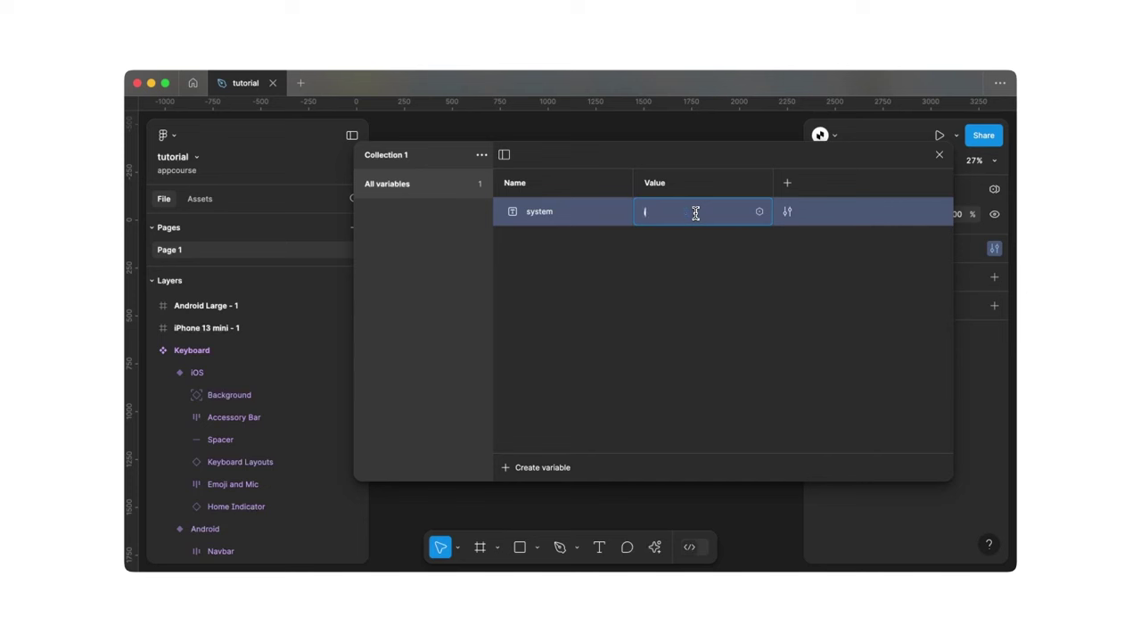
{"action": "key", "text": "Return"}
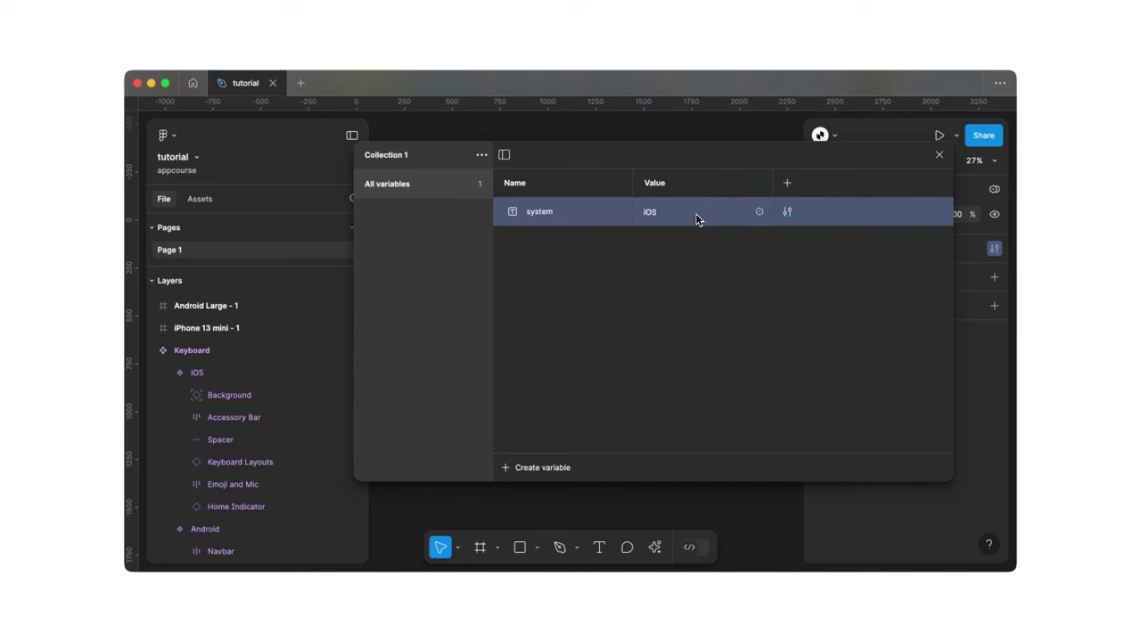
{"action": "left_click", "coordinate": [787, 183]}
{"action": "double_click", "coordinate": [803, 217]}
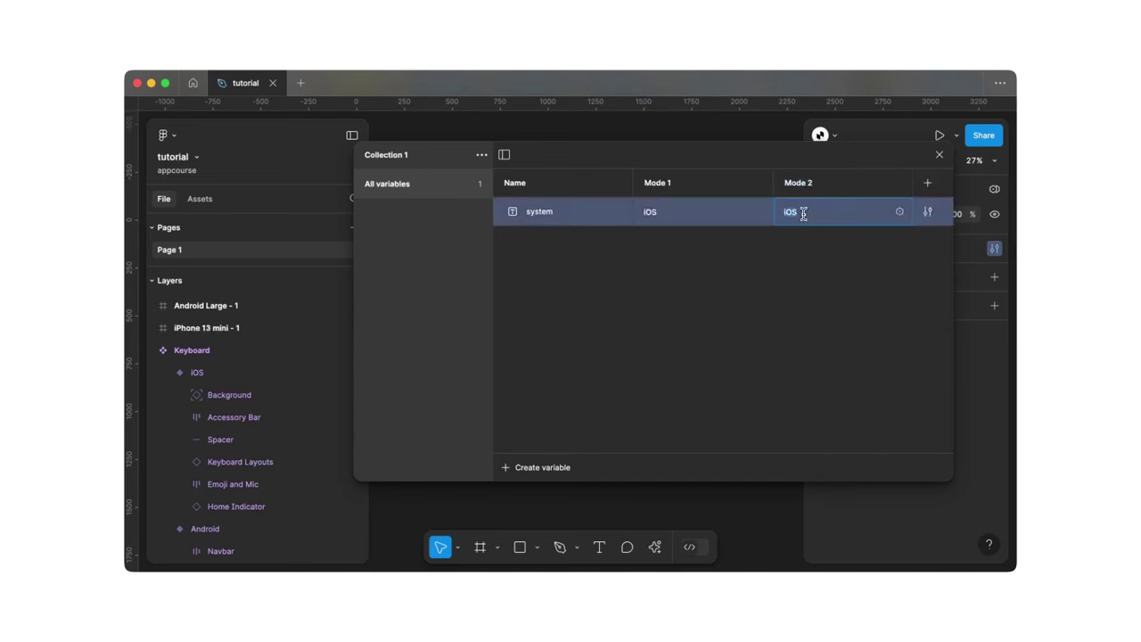
{"action": "type", "text": "Android"}
Rename Mode 1 to "iOS" and Mode 2 to "Android", and close the local variables window.
{"action": "double_click", "coordinate": [672, 186]}
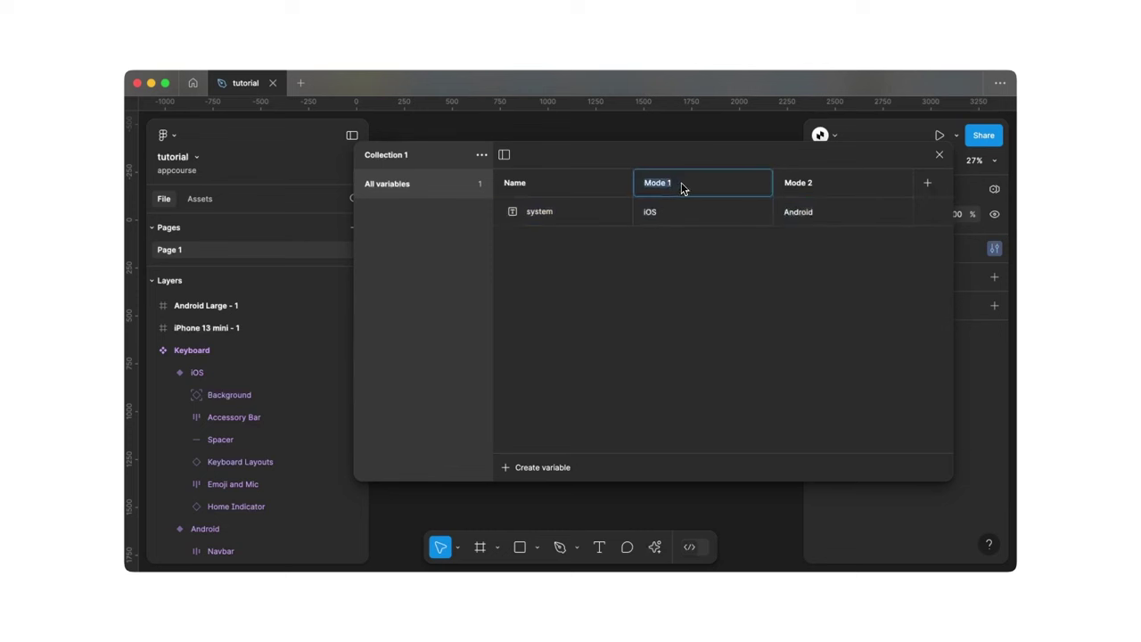
{"action": "type", "text": "iOS"}
{"action": "key", "text": "Return"}
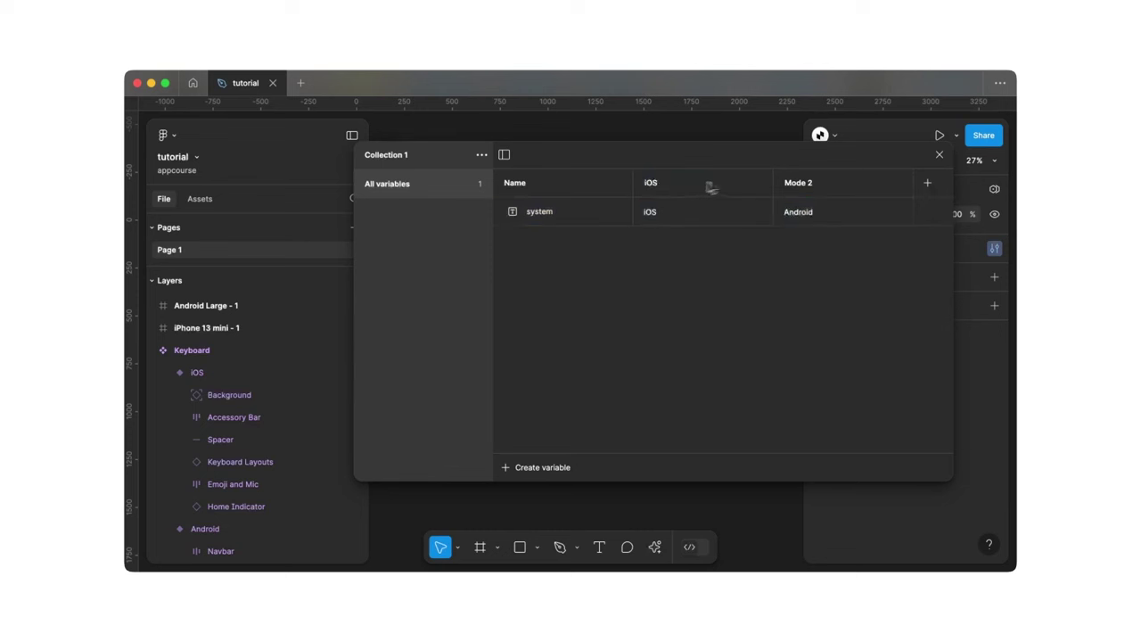
{"action": "double_click", "coordinate": [791, 184]}
{"action": "type", "text": "Android"}
{"action": "key", "text": "Return"}
{"action": "left_click", "coordinate": [940, 158]}
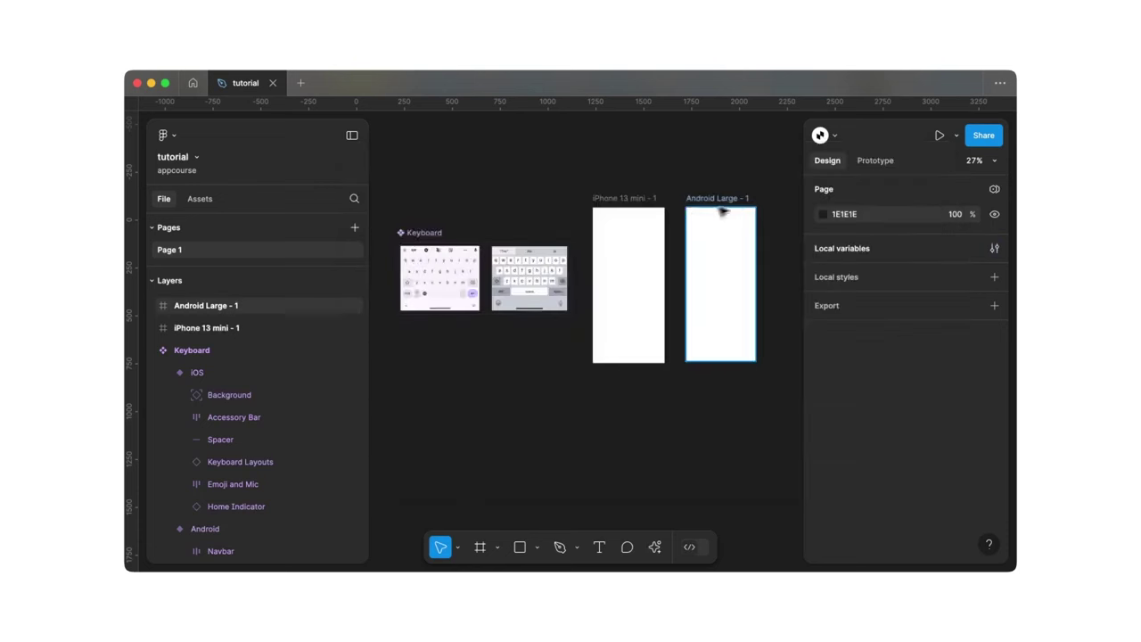
Paste an Android keyboard instance into the Android Large frame, place it along the bottom edge, and narrow it to 360 wide.
{"action": "left_click", "coordinate": [455, 278]}
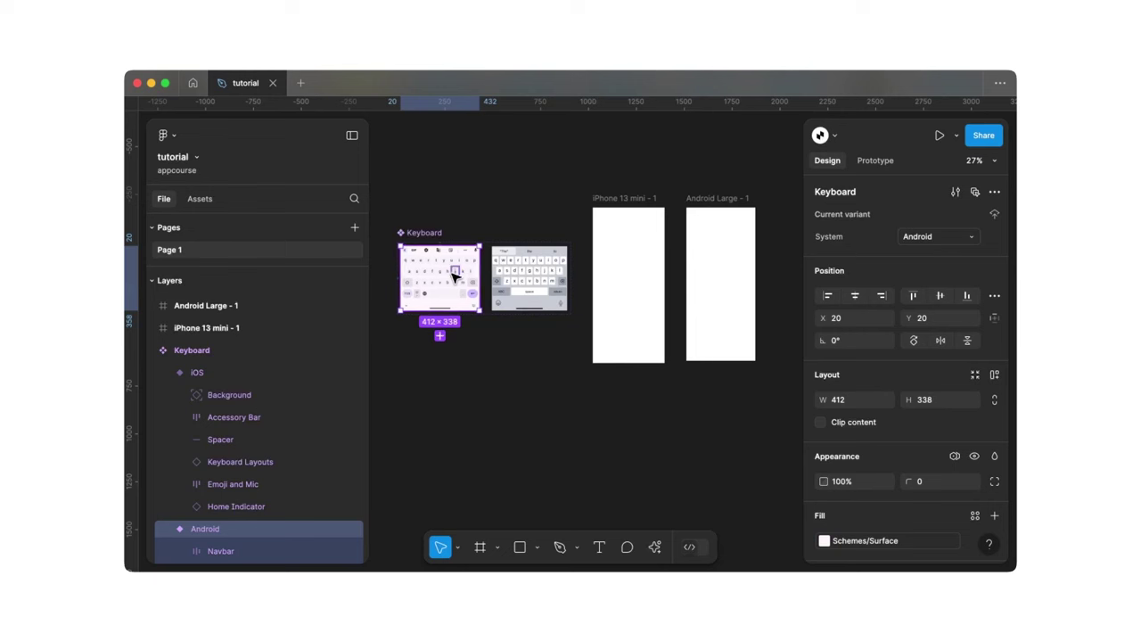
{"action": "left_click", "coordinate": [717, 259]}
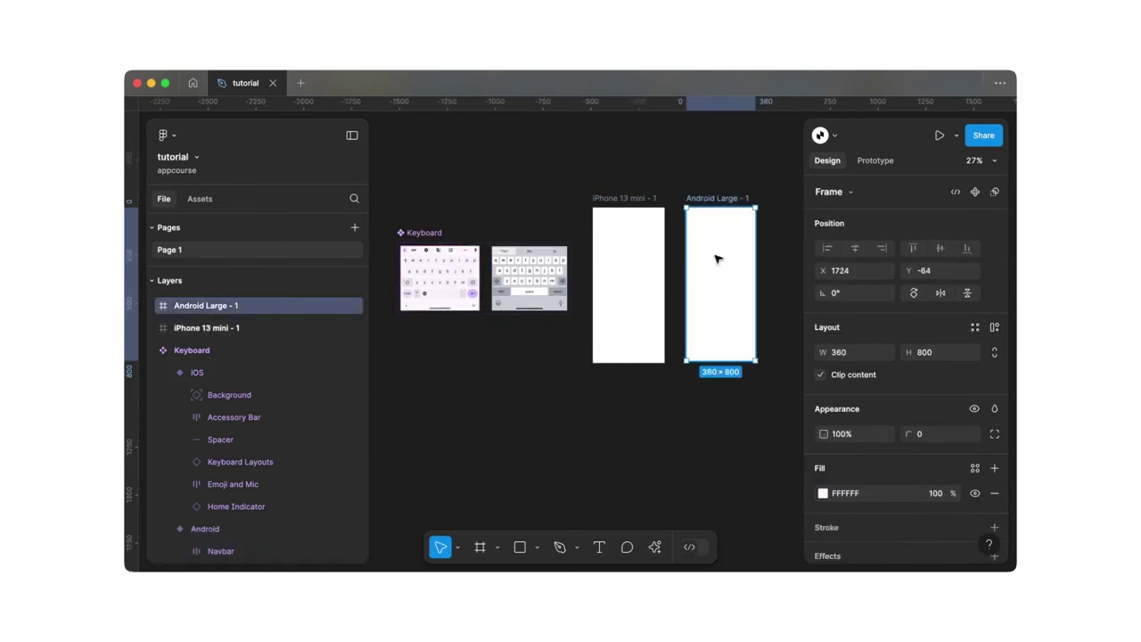
{"action": "scroll", "coordinate": [738, 301], "scroll_direction": "up", "scroll_amount": 3}
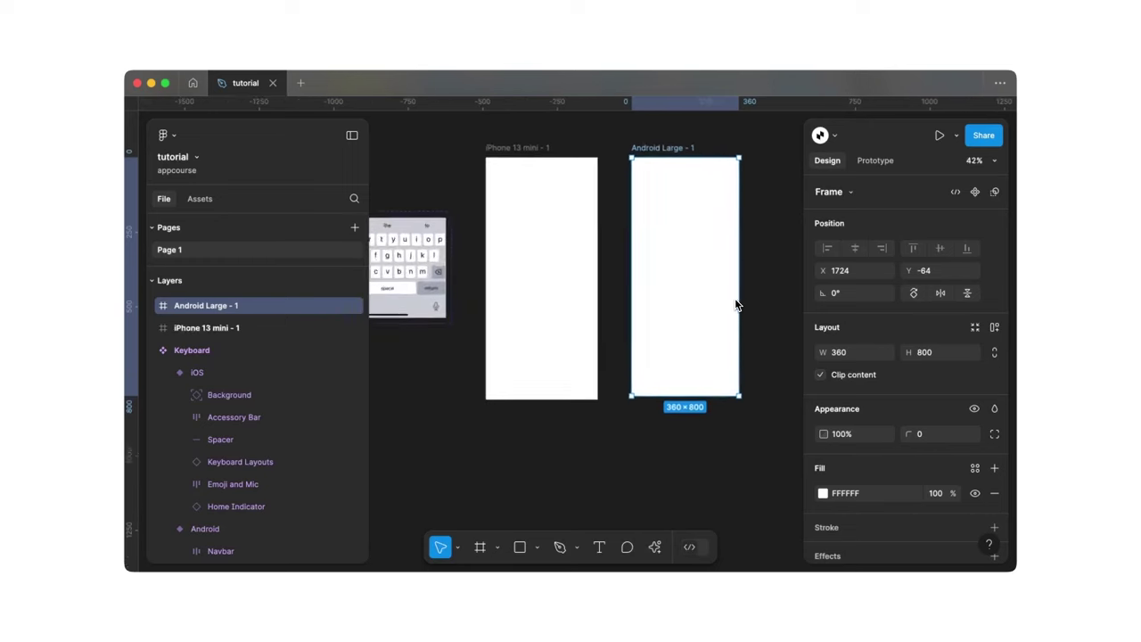
{"action": "key", "text": "super+v"}
{"action": "left_click_drag", "start_coordinate": [688, 230], "coordinate": [682, 362]}
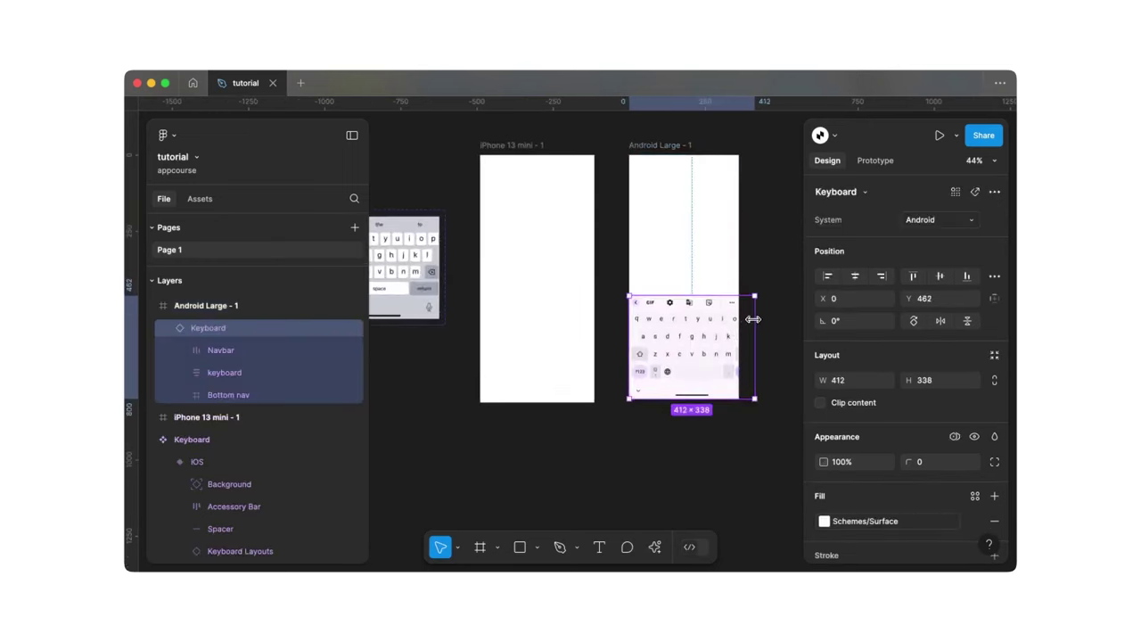
{"action": "left_click_drag", "start_coordinate": [754, 320], "coordinate": [740, 318]}
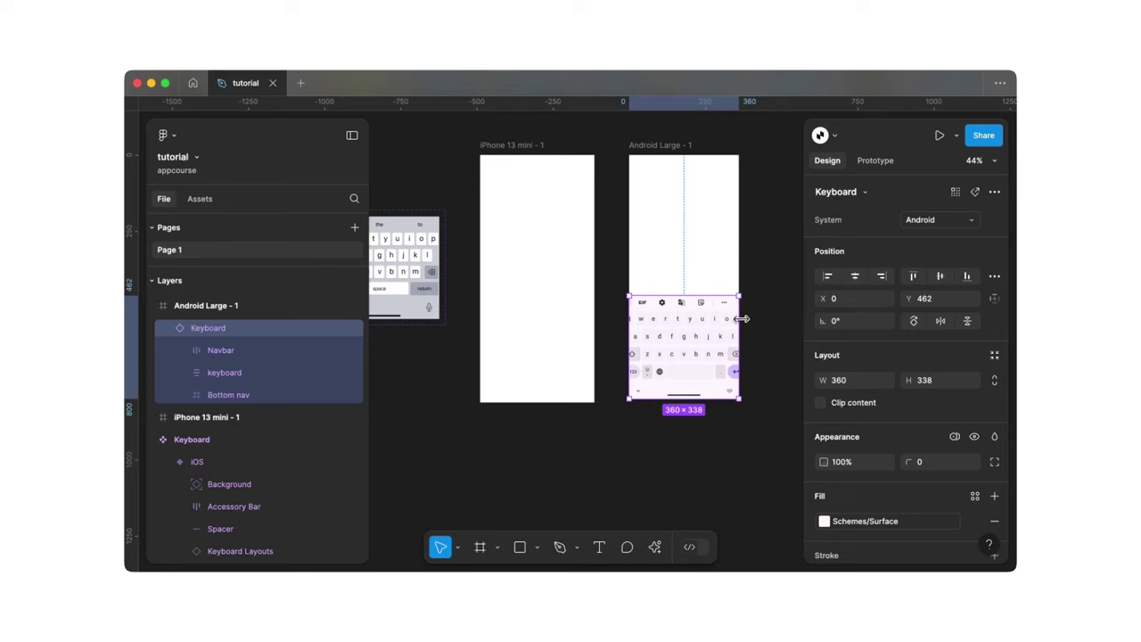
Assign the local variable "system" to the System property of the keyboard instance in the Android Large frame.
{"action": "scroll", "coordinate": [742, 318], "scroll_direction": "up", "scroll_amount": 5}
{"action": "scroll", "coordinate": [739, 318], "scroll_direction": "right", "scroll_amount": 2}
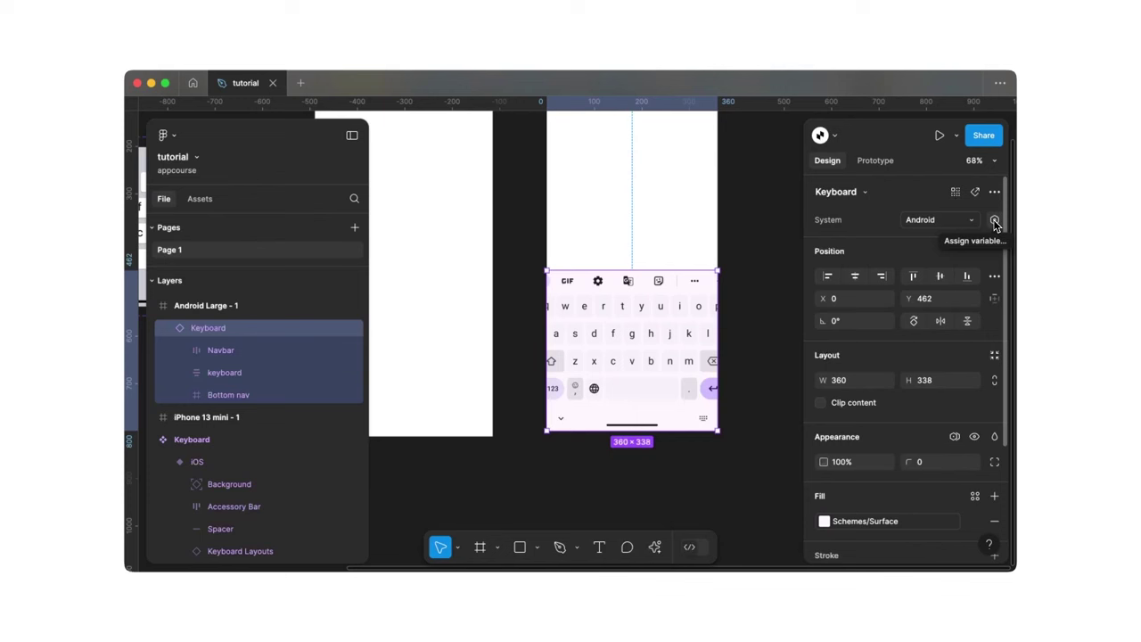
{"action": "left_click", "coordinate": [994, 221]}
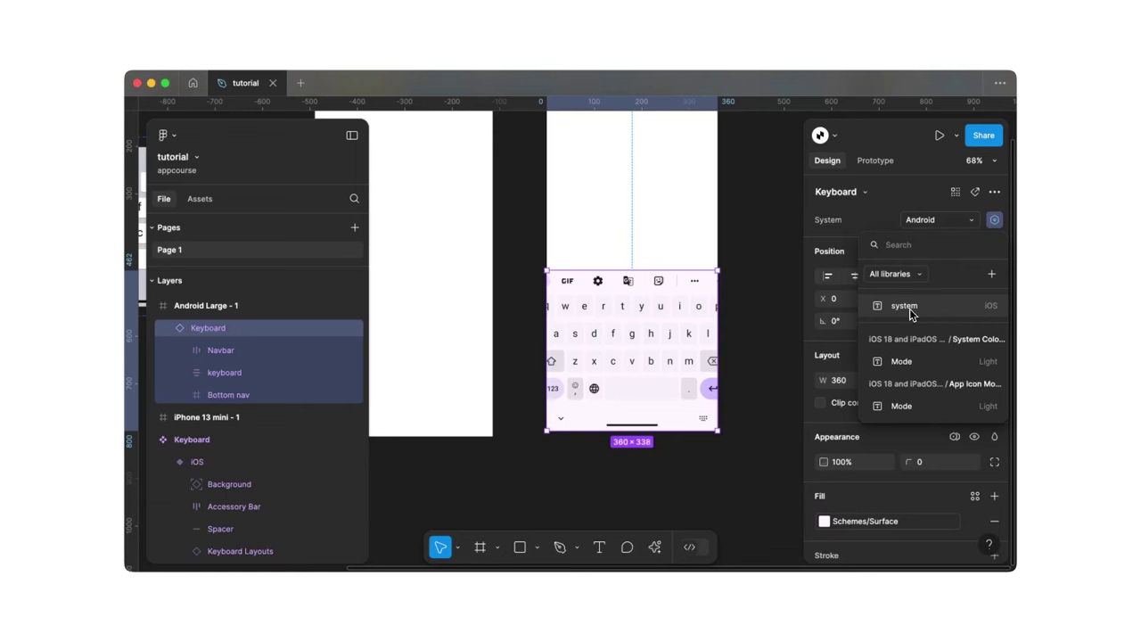
{"action": "left_click", "coordinate": [965, 315]}
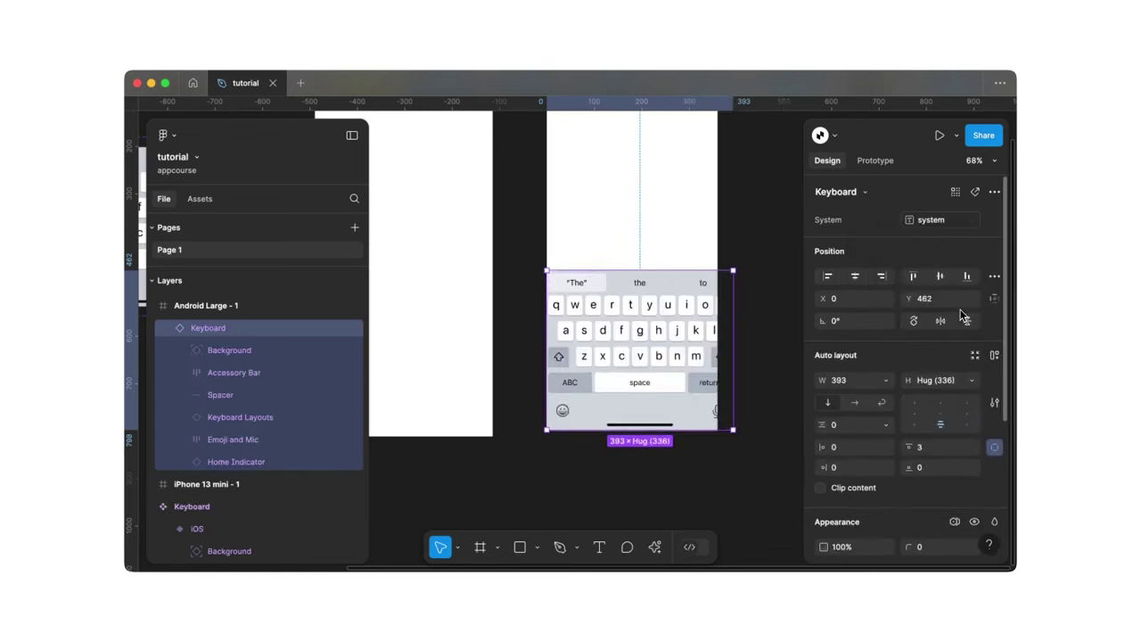
Set the Collection 1 variable mode of the Android Large frame to Android.
{"action": "scroll", "coordinate": [789, 315], "scroll_direction": "down", "scroll_amount": 5}
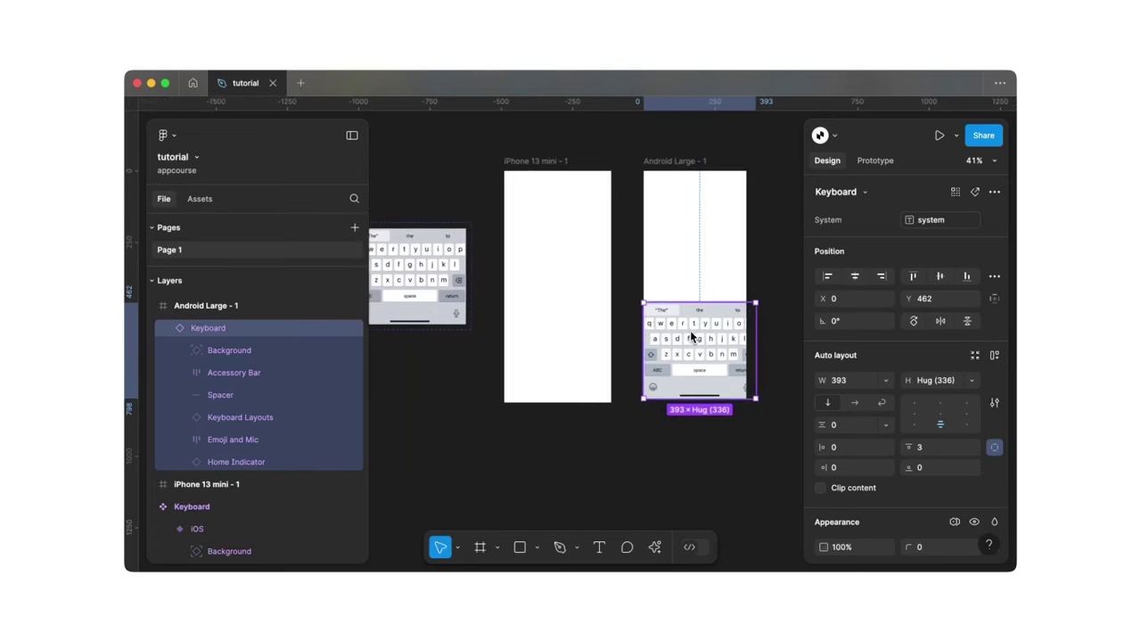
{"action": "left_click", "coordinate": [676, 163]}
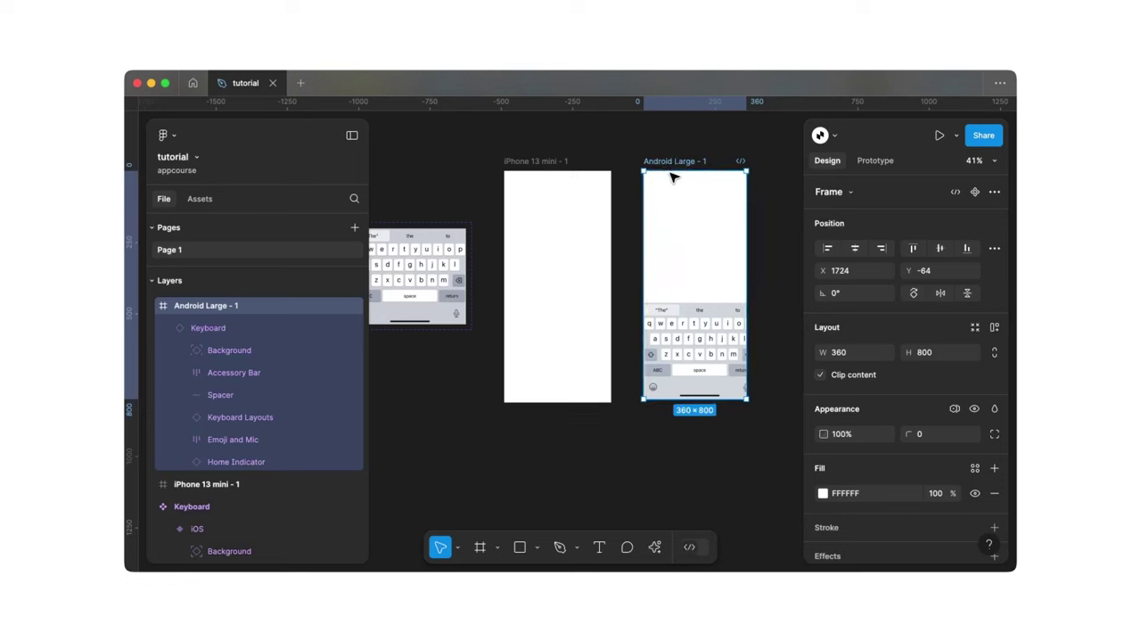
{"action": "left_click", "coordinate": [955, 409]}
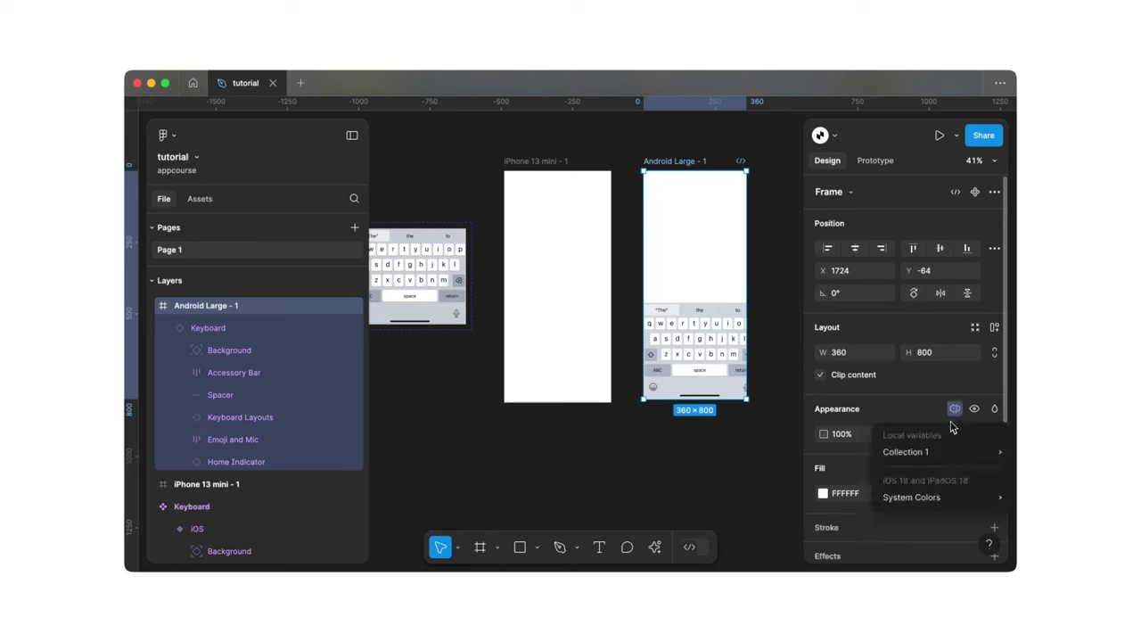
{"action": "mouse_move", "coordinate": [943, 445]}
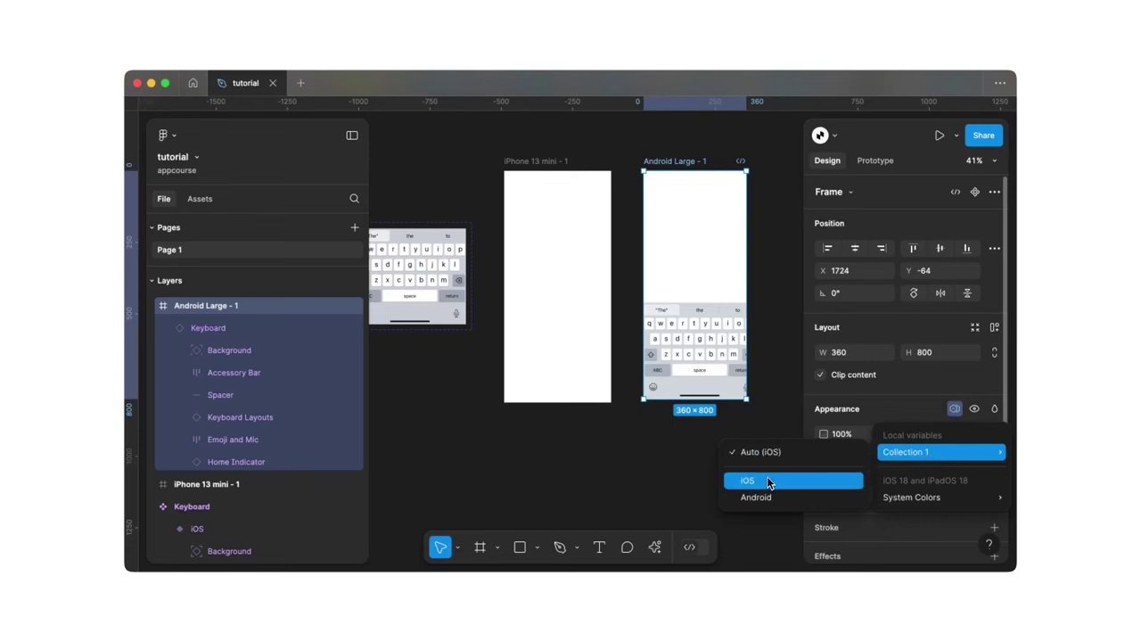
{"action": "left_click", "coordinate": [758, 497]}
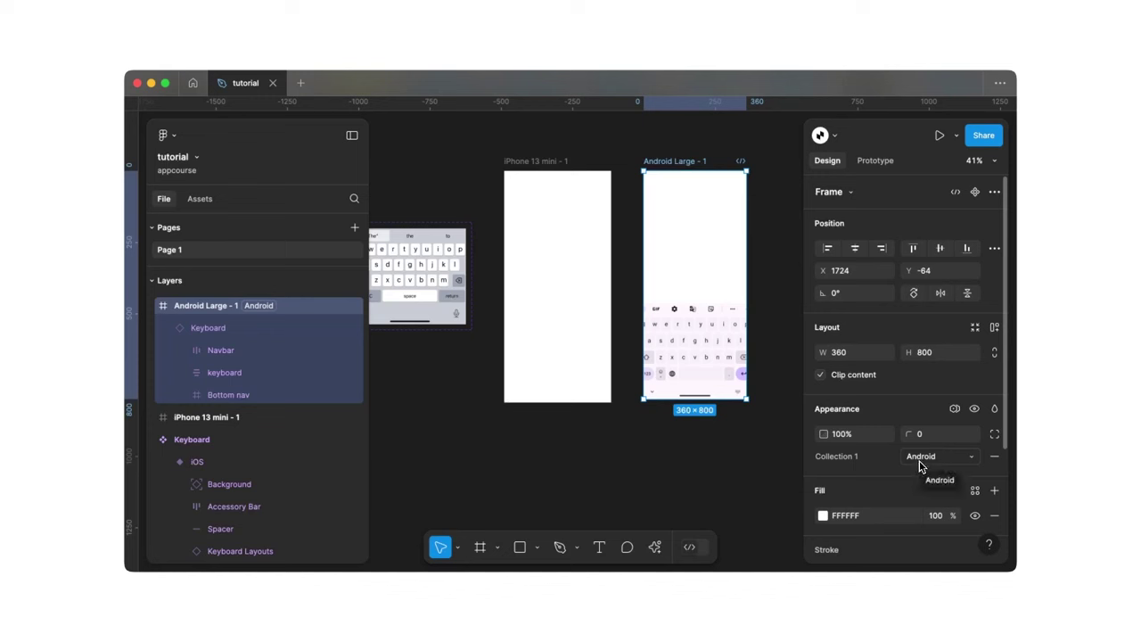
Copy the keyboard instance from the Android Large frame into the lower part of the iPhone 13 mini frame.
{"action": "left_click", "coordinate": [554, 164]}
{"action": "left_click", "coordinate": [694, 334]}
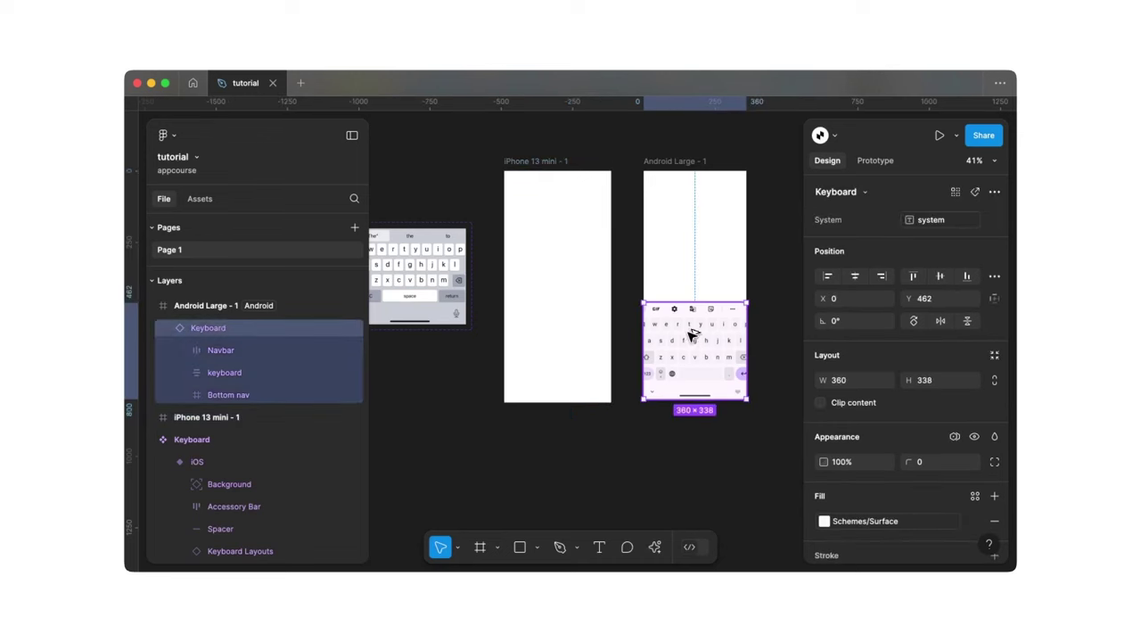
{"action": "left_click_drag", "start_coordinate": [694, 334], "coordinate": [551, 326]}
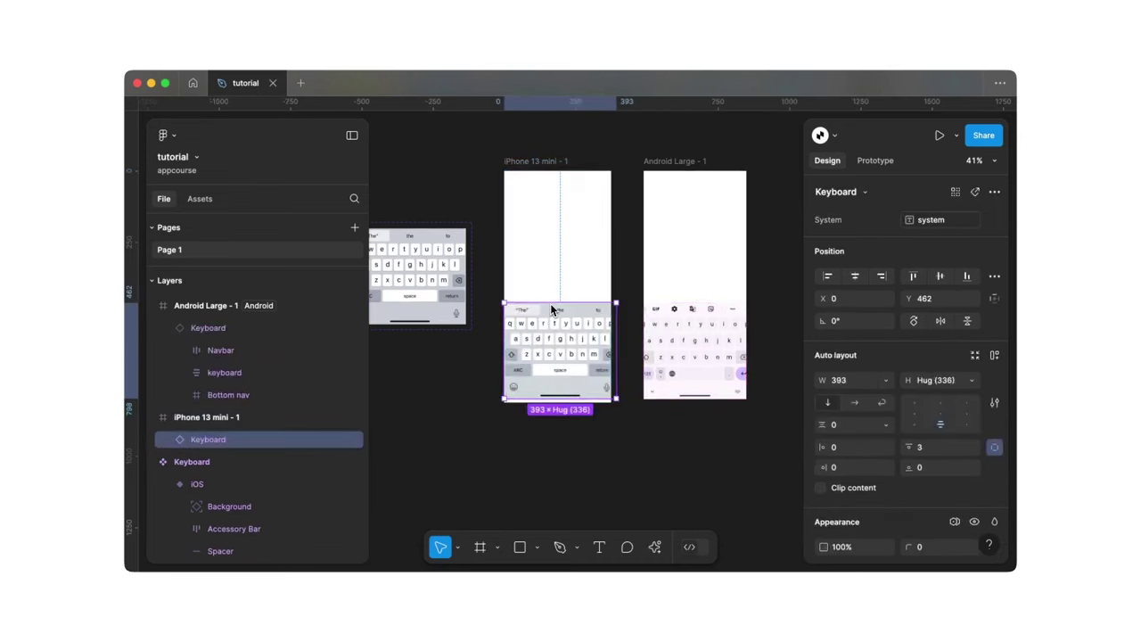
Set the Collection 1 variable mode of the iPhone 13 mini frame to iOS.
{"action": "left_click", "coordinate": [546, 164]}
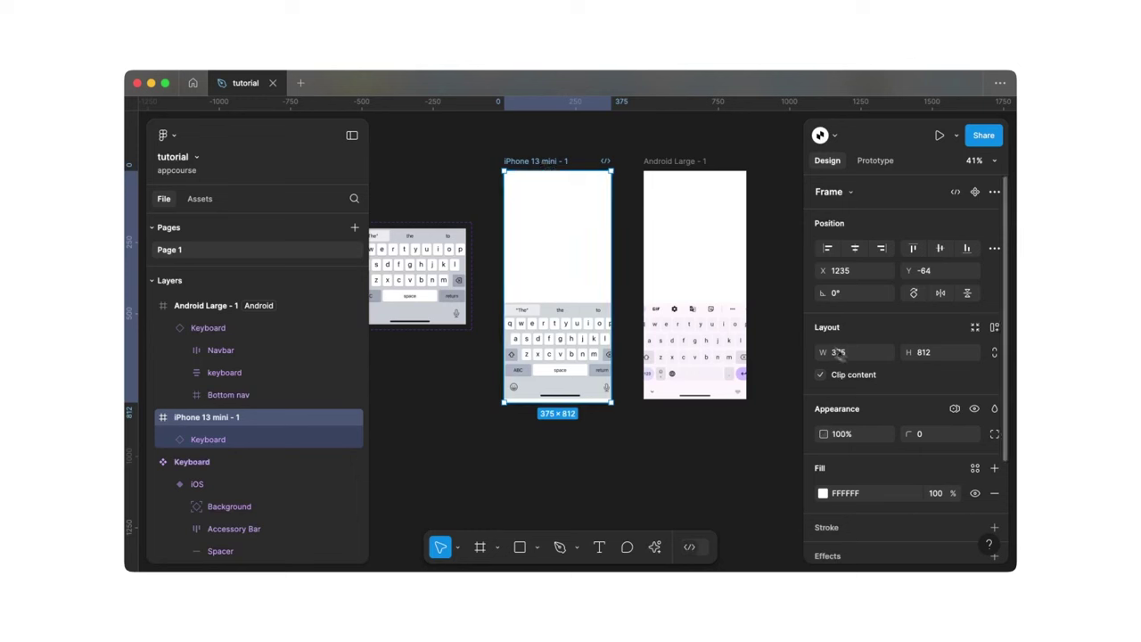
{"action": "left_click", "coordinate": [953, 411]}
{"action": "mouse_move", "coordinate": [935, 448]}
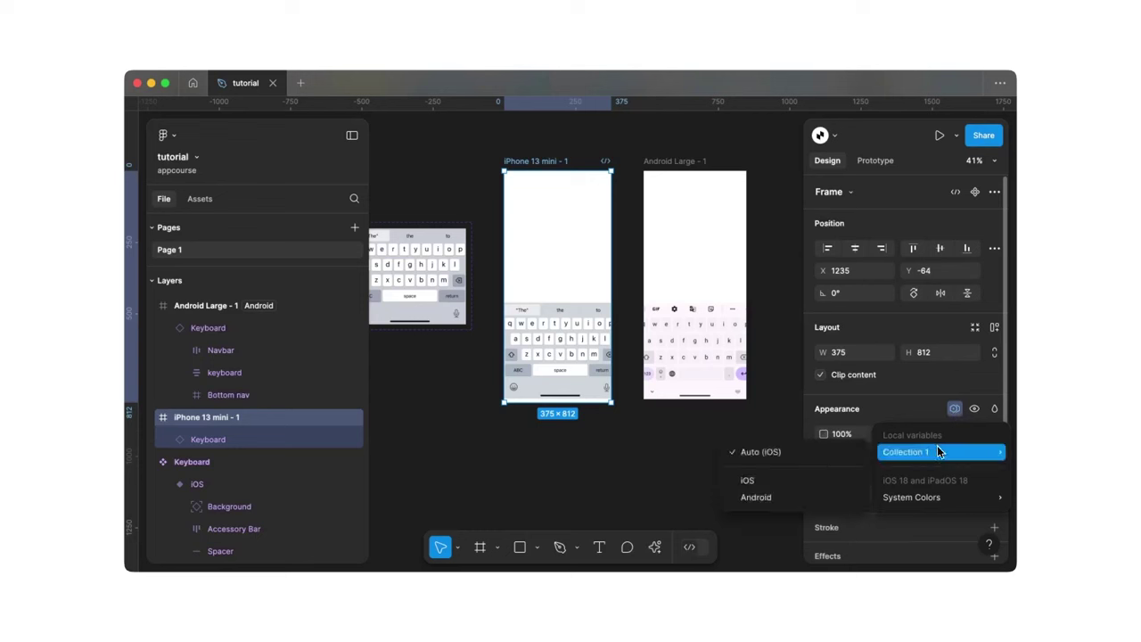
{"action": "left_click", "coordinate": [769, 484]}
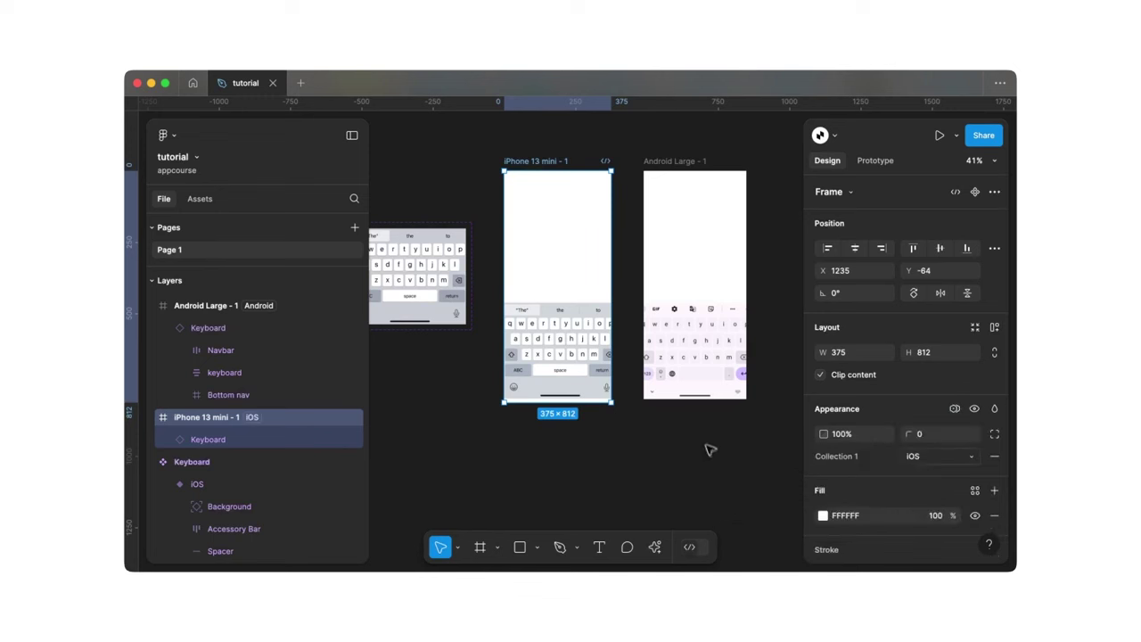
Move the keyboard in the iPhone 13 mini frame down to the frame's bottom edge at Y 476 and clear the selection.
{"action": "left_click", "coordinate": [685, 344]}
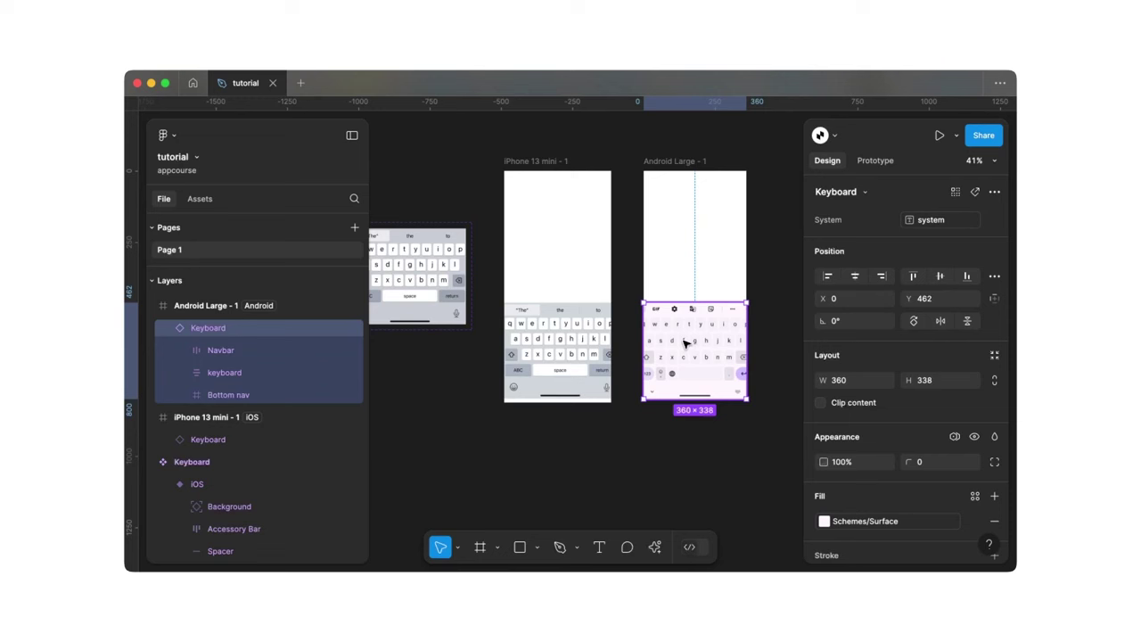
{"action": "mouse_move", "coordinate": [686, 344]}
{"action": "left_mouse_down"}
{"action": "mouse_move", "coordinate": [546, 250]}
{"action": "mouse_move", "coordinate": [685, 306]}
{"action": "mouse_move", "coordinate": [684, 344]}
{"action": "left_mouse_up"}
{"action": "left_click", "coordinate": [588, 333]}
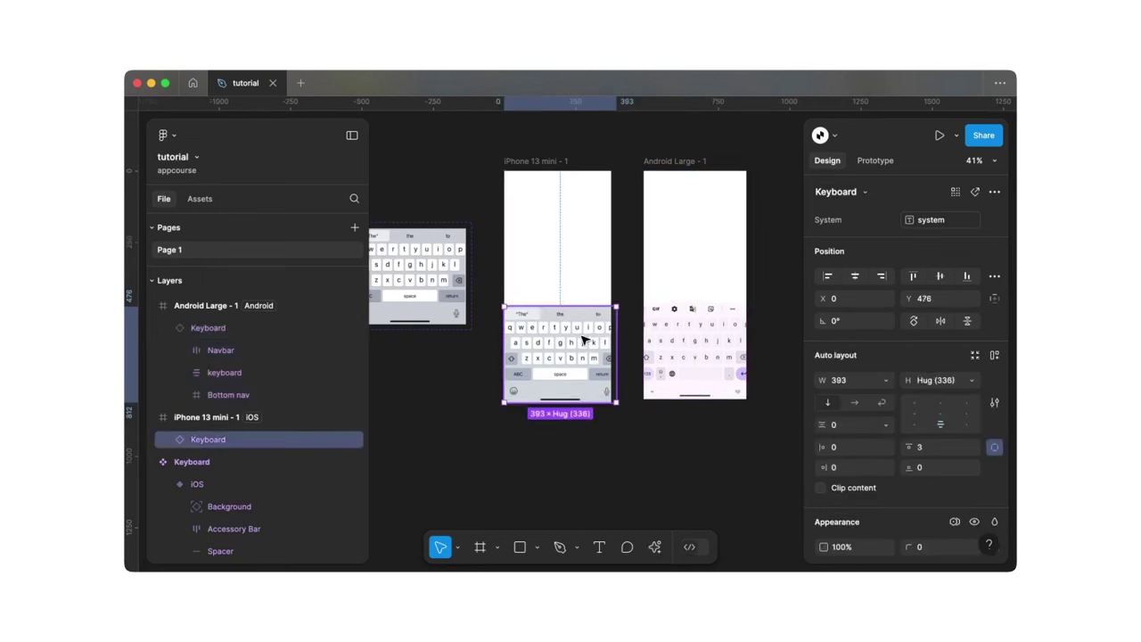
{"action": "left_click", "coordinate": [701, 325]}
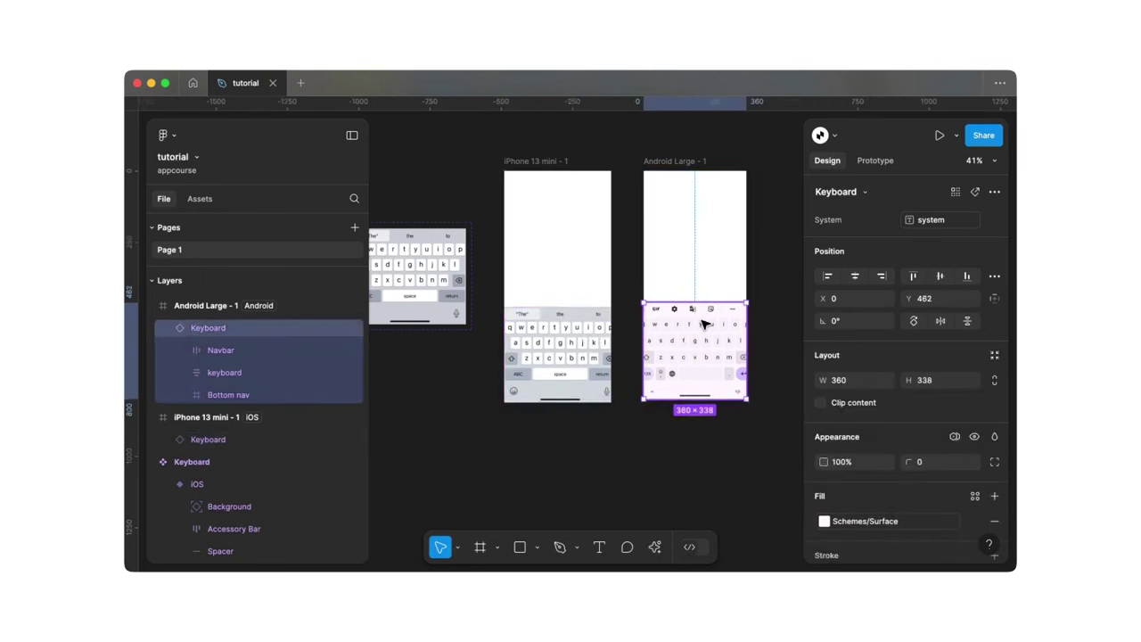
{"action": "left_click", "coordinate": [626, 276]}
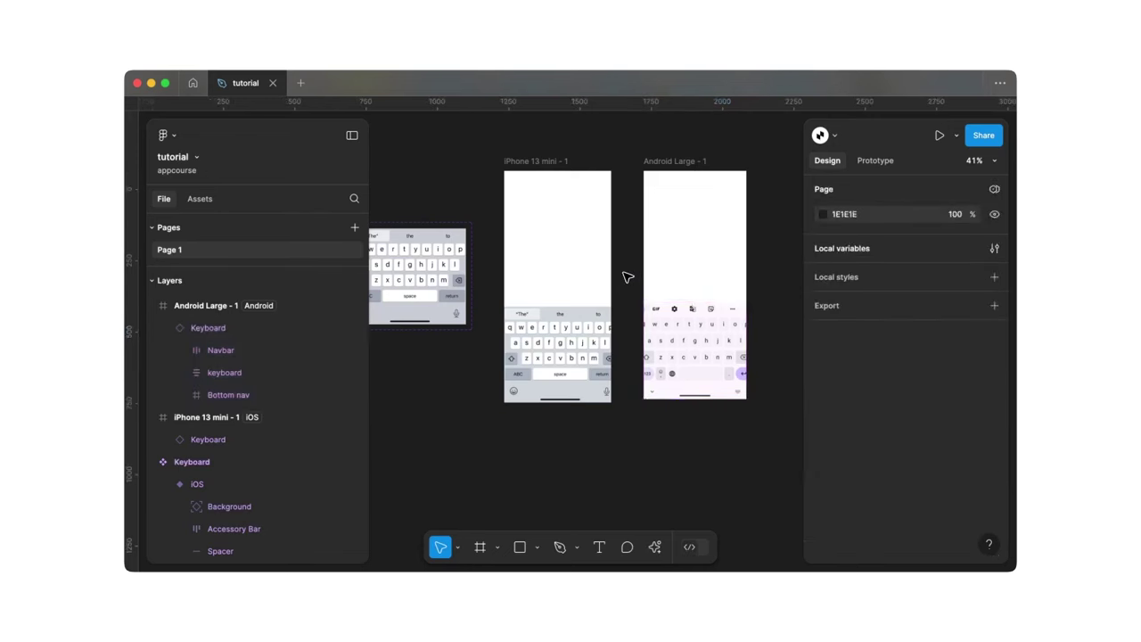
Duplicate the iPhone 13 mini frame with its keyboard straight below the original, at Y 1308.
{"action": "scroll", "coordinate": [626, 276], "scroll_direction": "down", "scroll_amount": 3}
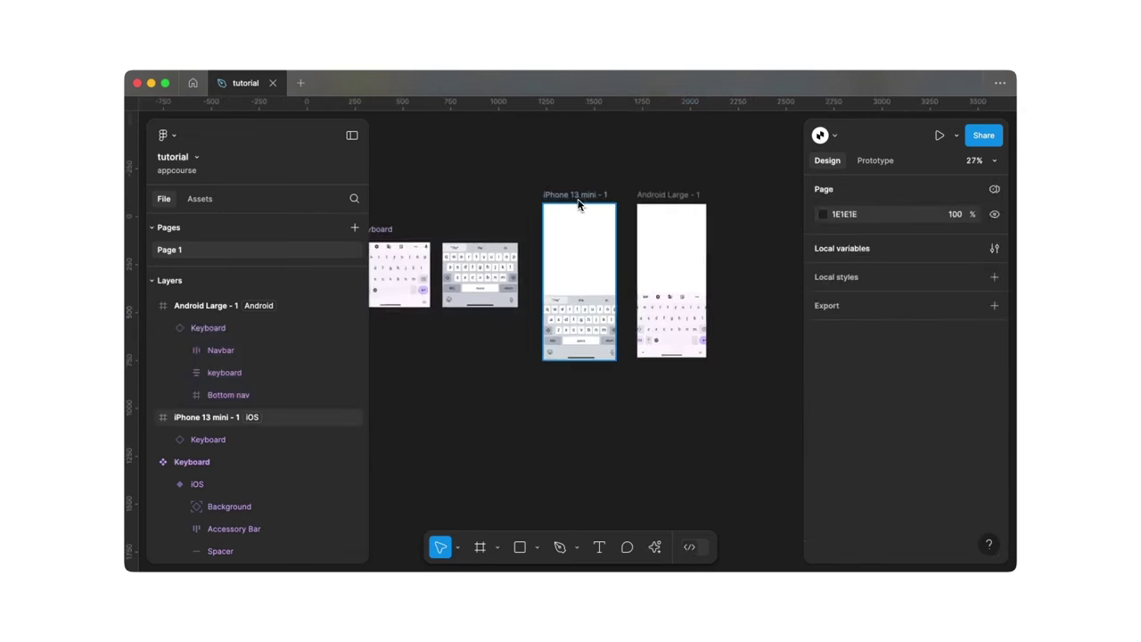
{"action": "left_click_drag", "start_coordinate": [580, 196], "coordinate": [581, 451]}
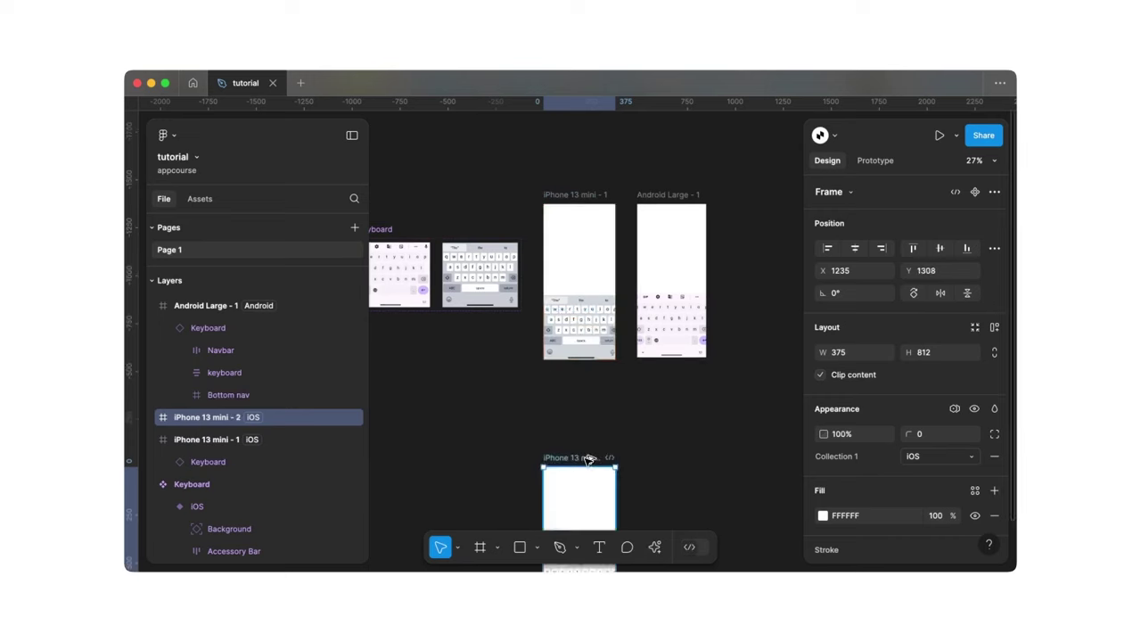
{"action": "scroll", "coordinate": [586, 466], "scroll_direction": "down", "scroll_amount": 5}
{"action": "scroll", "coordinate": [584, 465], "scroll_direction": "up", "scroll_amount": 3}
{"action": "scroll", "coordinate": [586, 466], "scroll_direction": "up", "scroll_amount": 2}
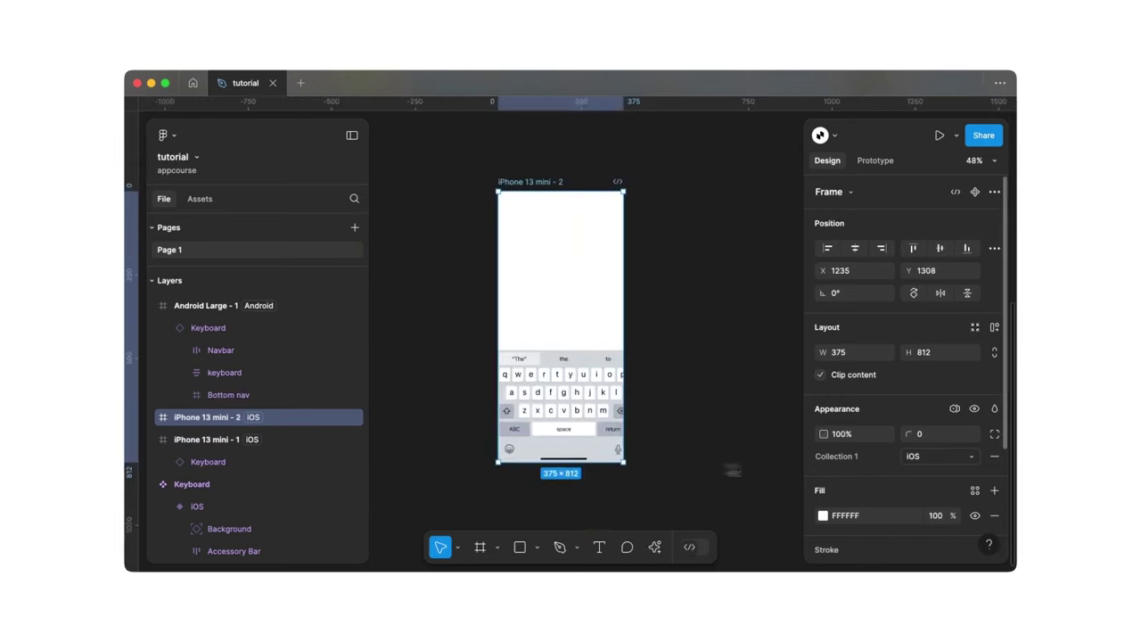
Switch the duplicated iPhone frame's Collection 1 mode between Android and iOS to test the keyboard, ending on iOS.
{"action": "left_click", "coordinate": [932, 459]}
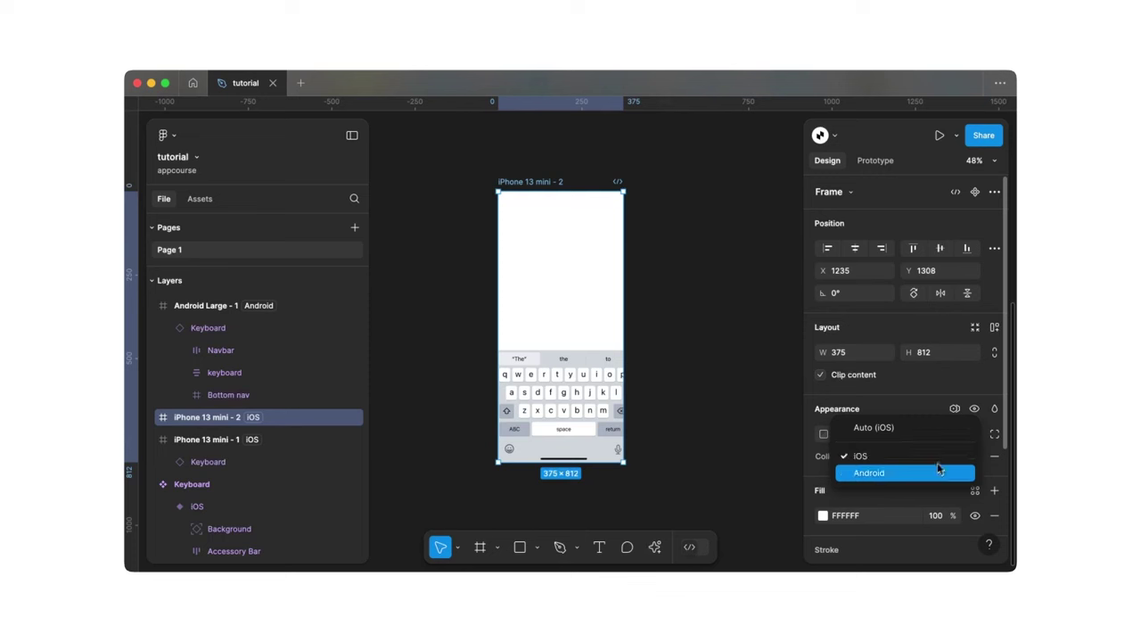
{"action": "left_click", "coordinate": [936, 470]}
{"action": "left_click", "coordinate": [925, 467]}
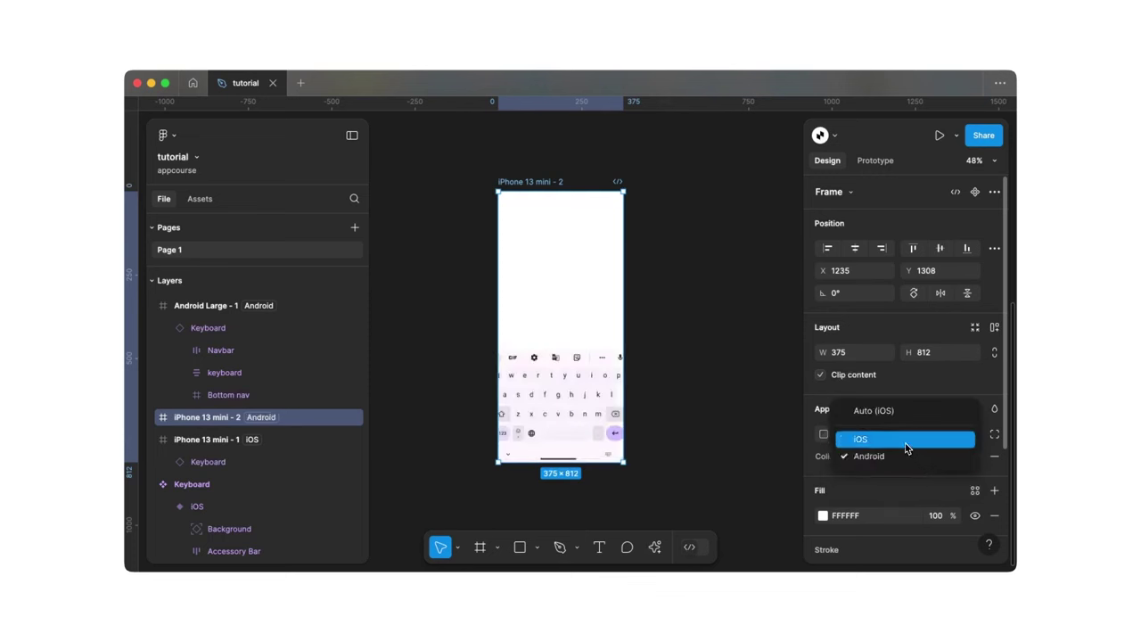
{"action": "left_click", "coordinate": [906, 443]}
{"action": "left_click", "coordinate": [913, 453]}
{"action": "left_click", "coordinate": [899, 472]}
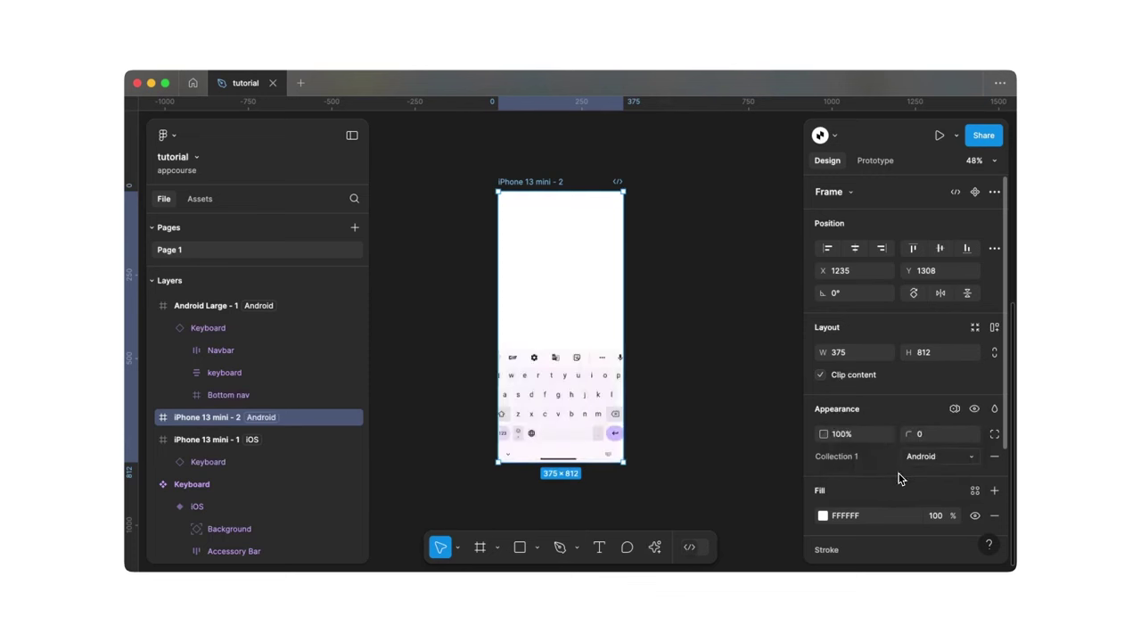
{"action": "left_click", "coordinate": [902, 463]}
{"action": "left_click", "coordinate": [896, 441]}
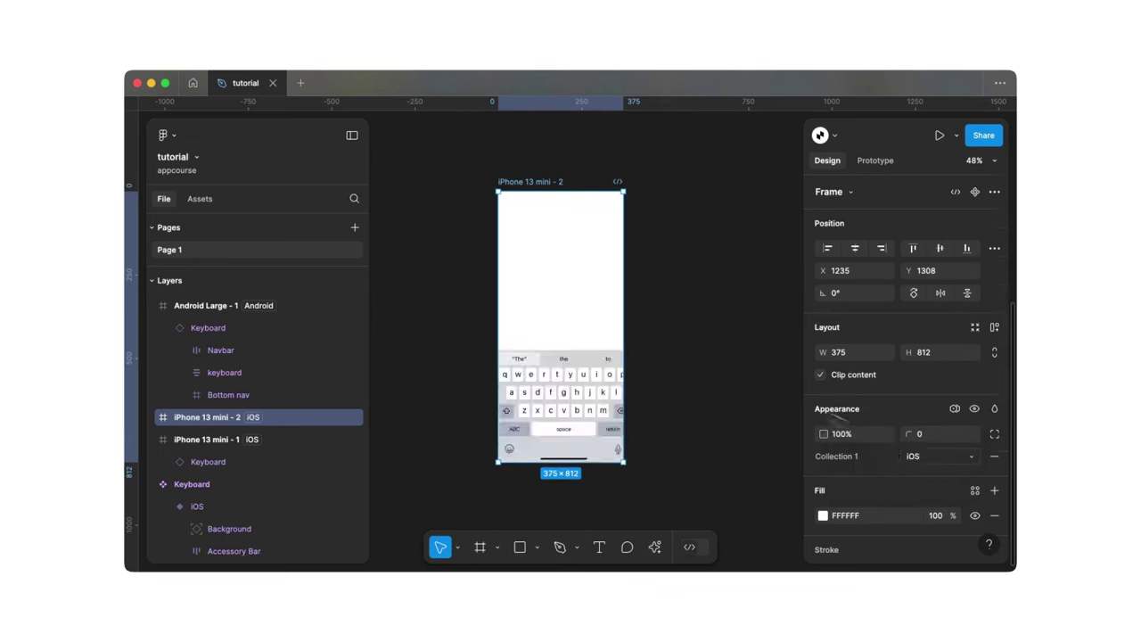
{"action": "left_click", "coordinate": [656, 323]}
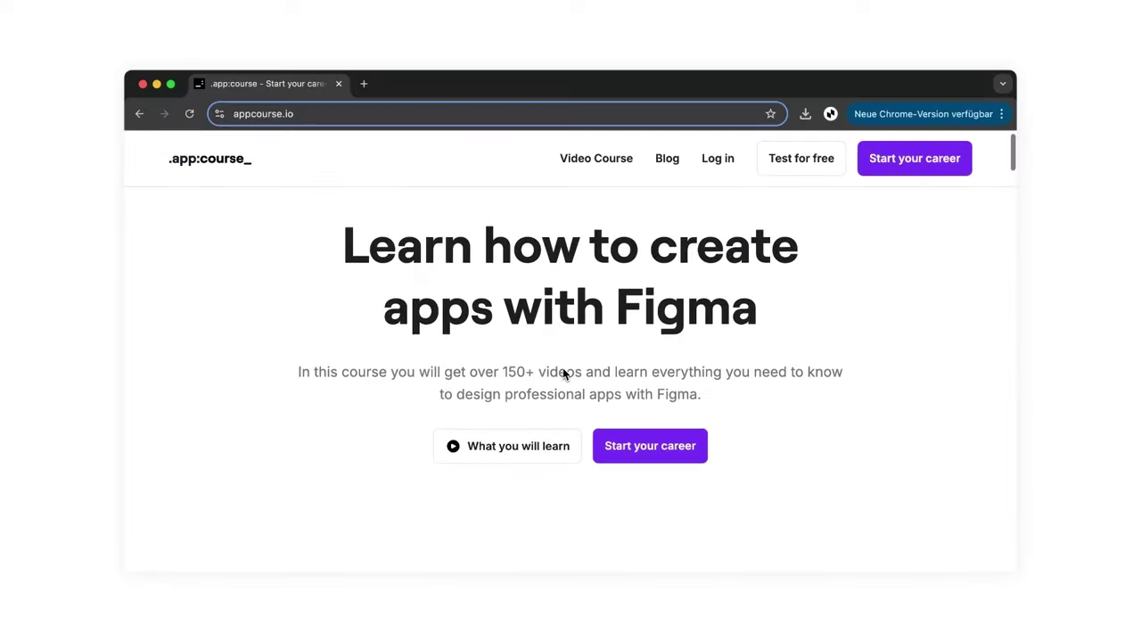
In the Chrome browser, look through the appcourse.io home page and open the free lesson "The perfect Button" to read its description.
{"action": "scroll", "coordinate": [562, 374], "scroll_direction": "down", "scroll_amount": 10}
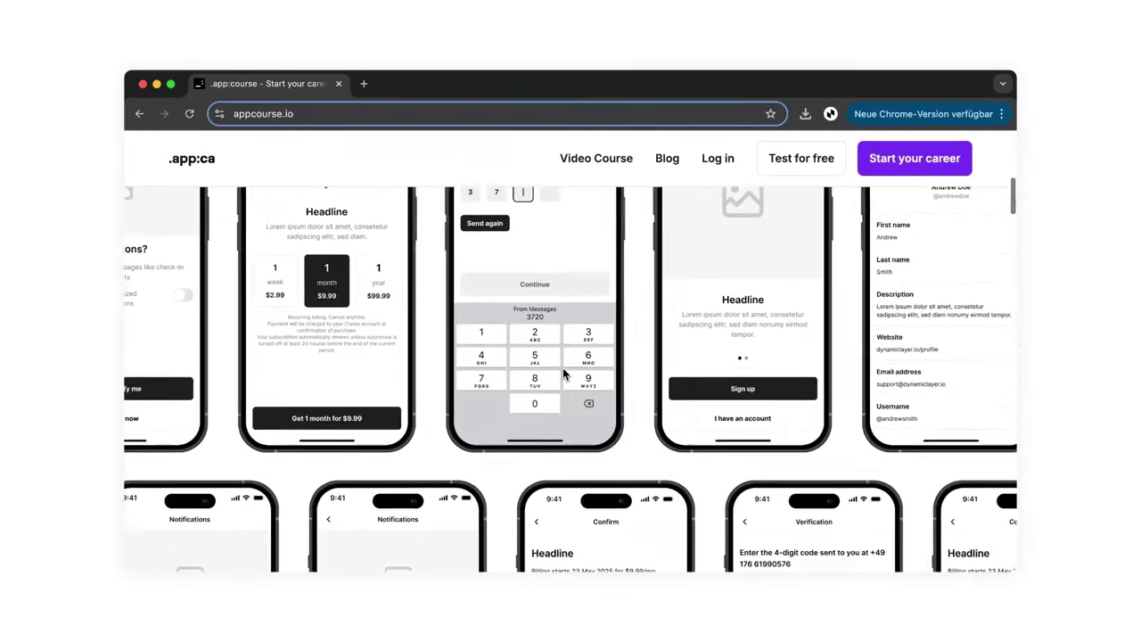
{"action": "scroll", "coordinate": [563, 375], "scroll_direction": "down", "scroll_amount": 5}
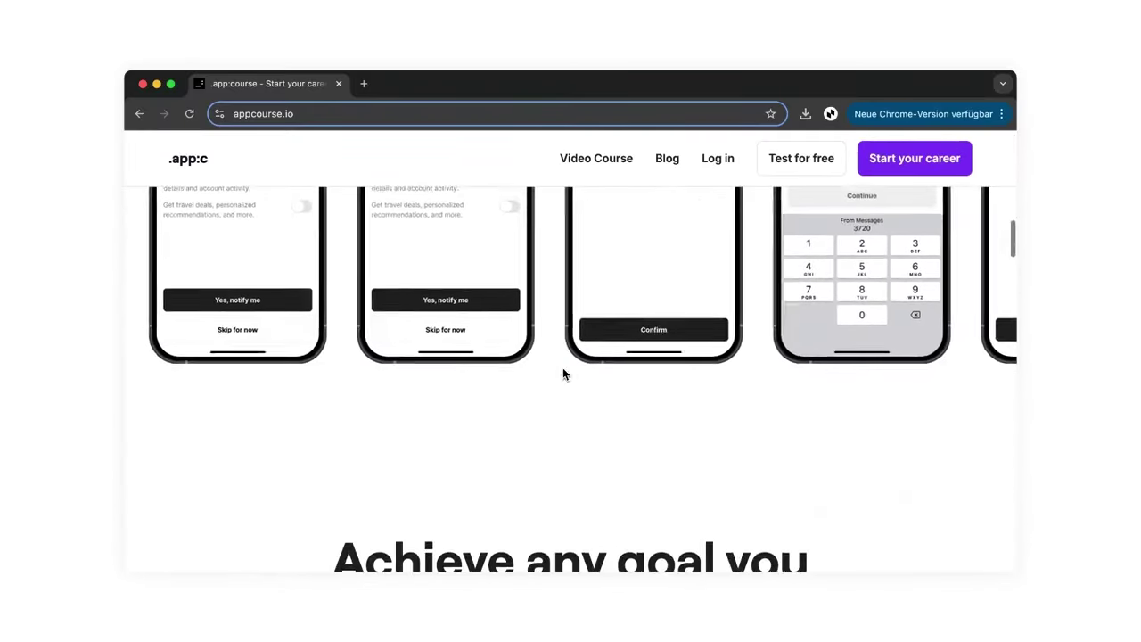
{"action": "scroll", "coordinate": [562, 374], "scroll_direction": "down", "scroll_amount": 4}
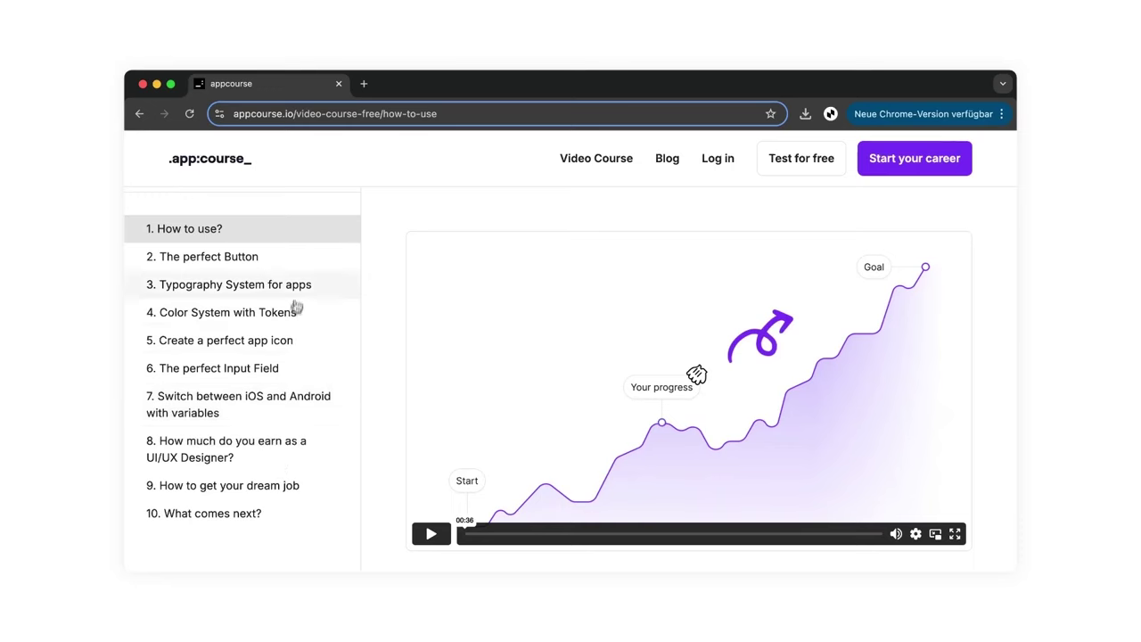
{"action": "left_click", "coordinate": [303, 263]}
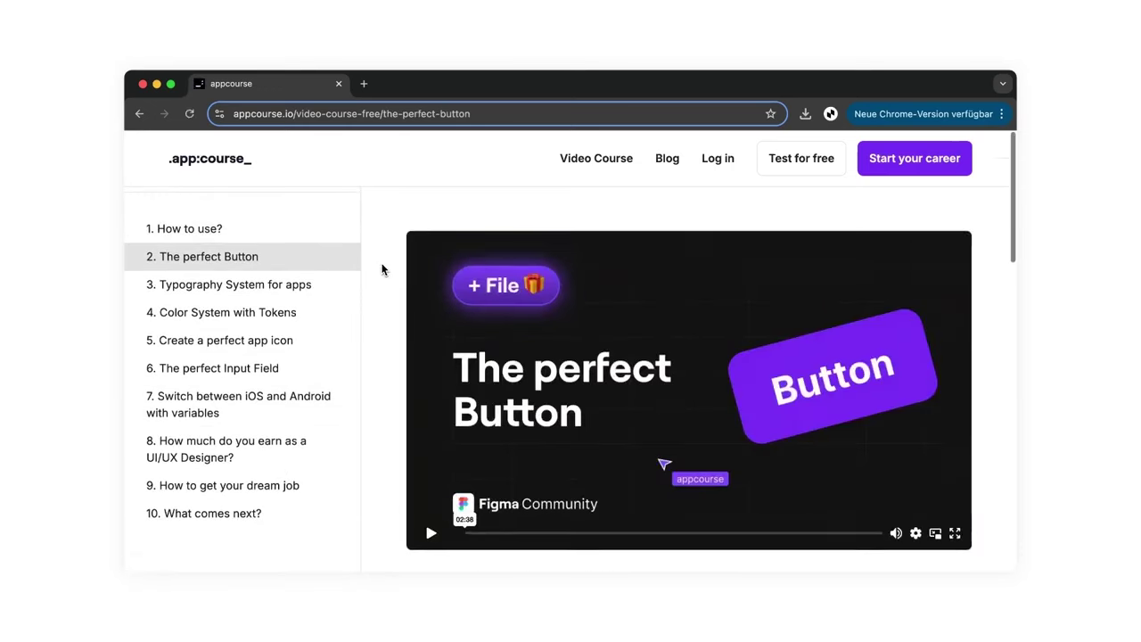
{"action": "scroll", "coordinate": [381, 269], "scroll_direction": "down", "scroll_amount": 5}
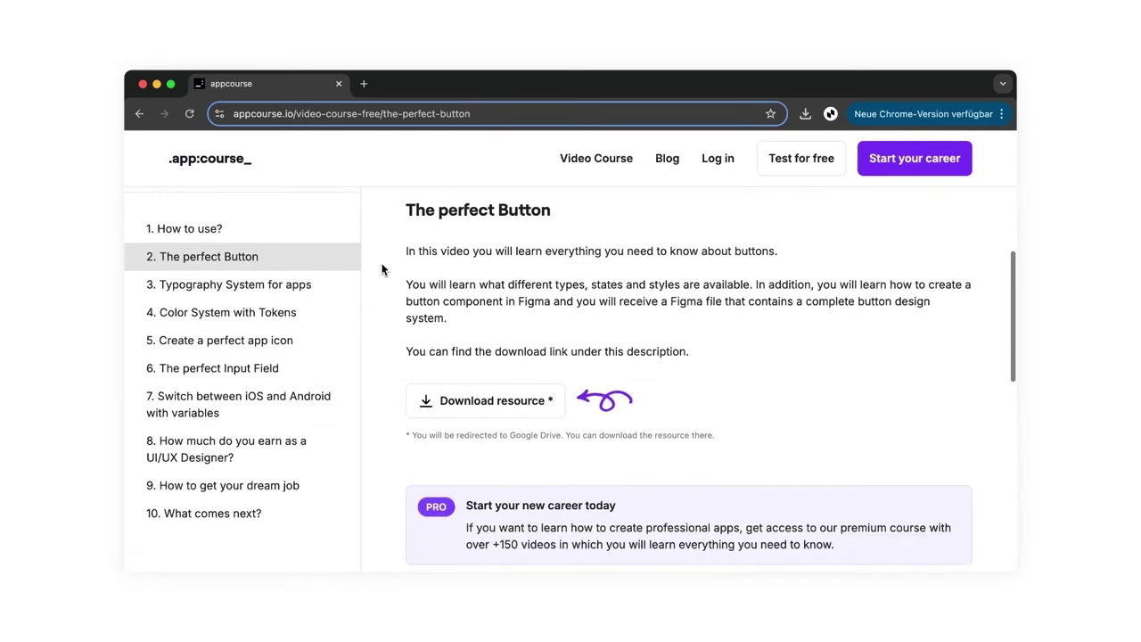